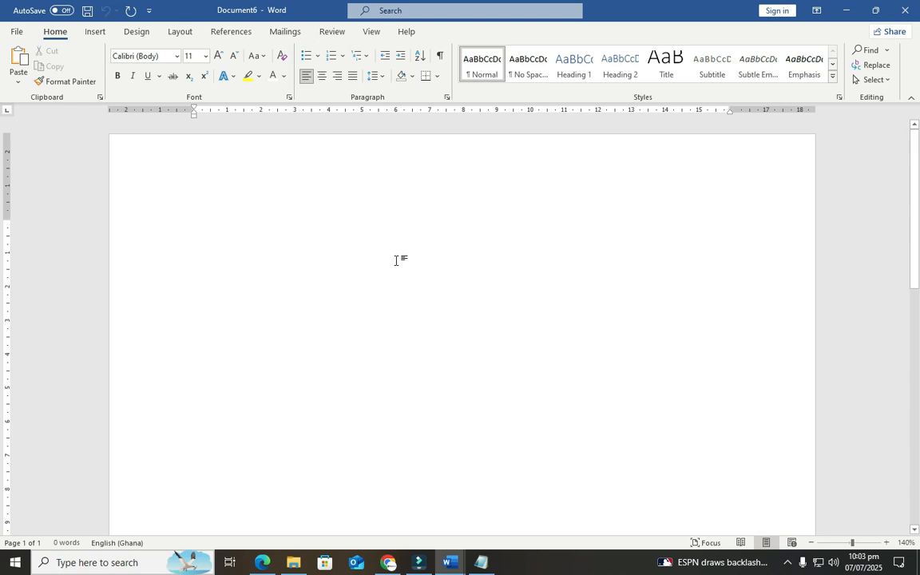
# Open the Size dropdown on the Layout tab to list standard paper sizes
pyautogui.click(180, 32)
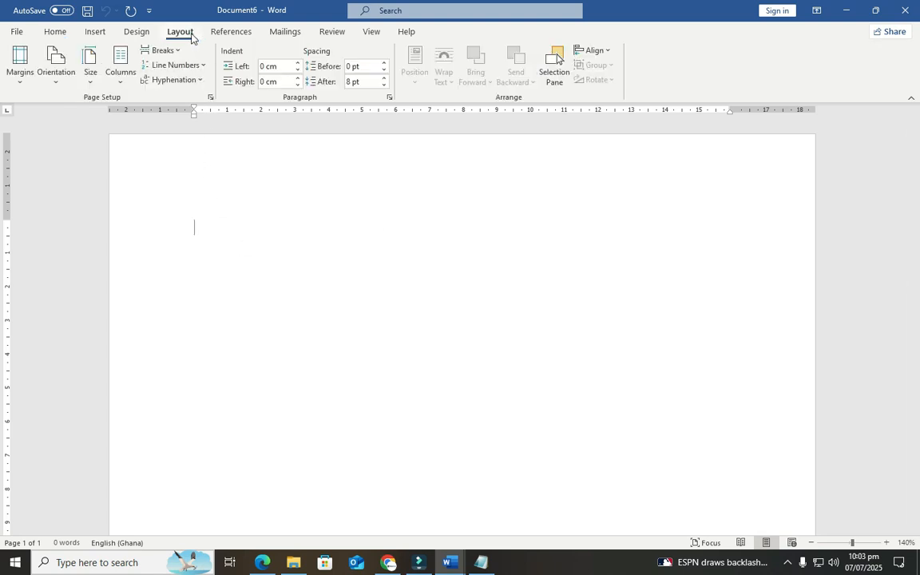
pyautogui.click(91, 80)
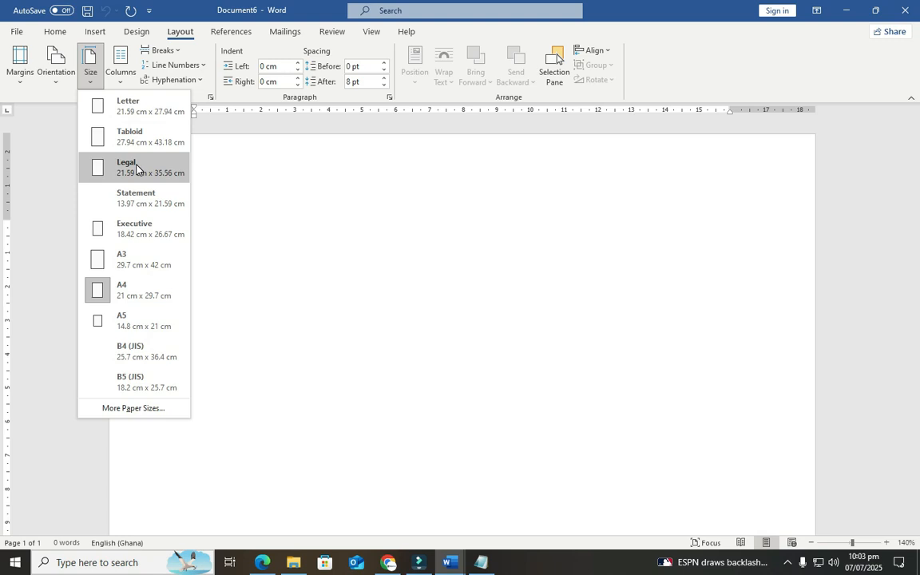
# Set a custom paper size of 8.9 cm wide by 5.1 cm high in Page Setup
pyautogui.click(124, 409)
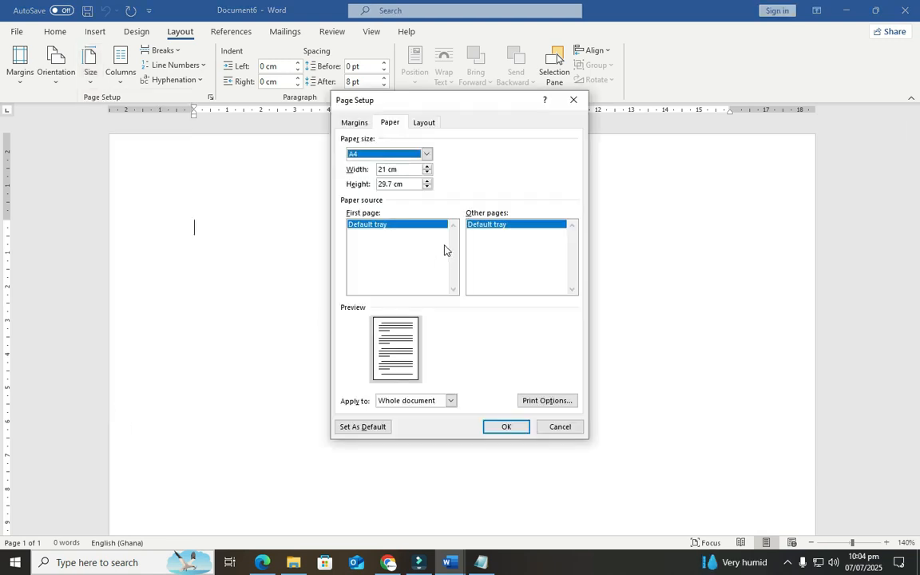
pyautogui.click(403, 169)
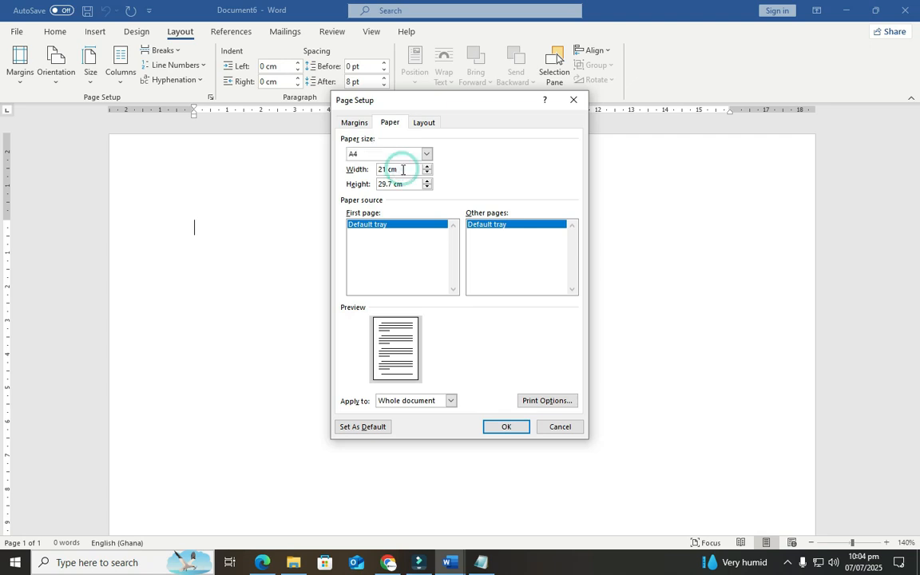
pyautogui.write('8.9')
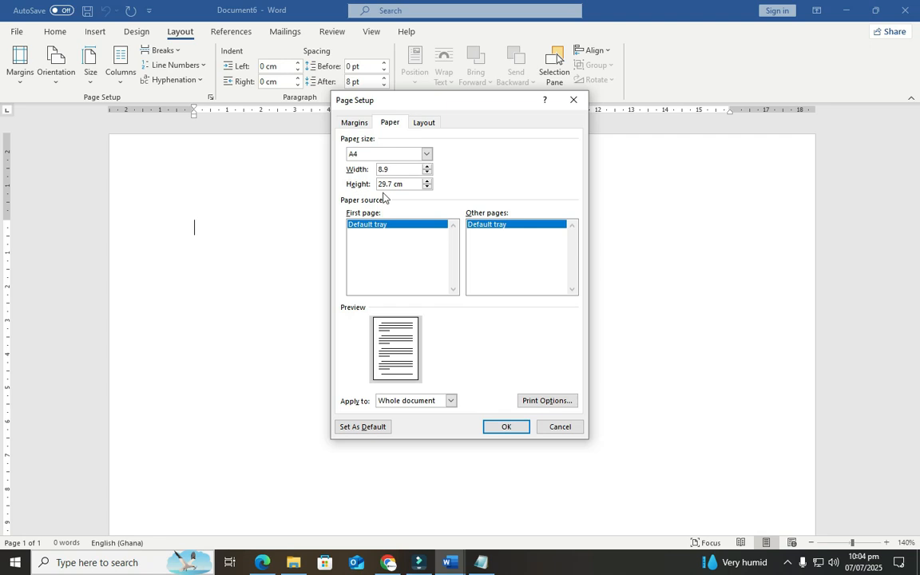
pyautogui.click(407, 185)
pyautogui.doubleClick(410, 185)
pyautogui.write('5.1')
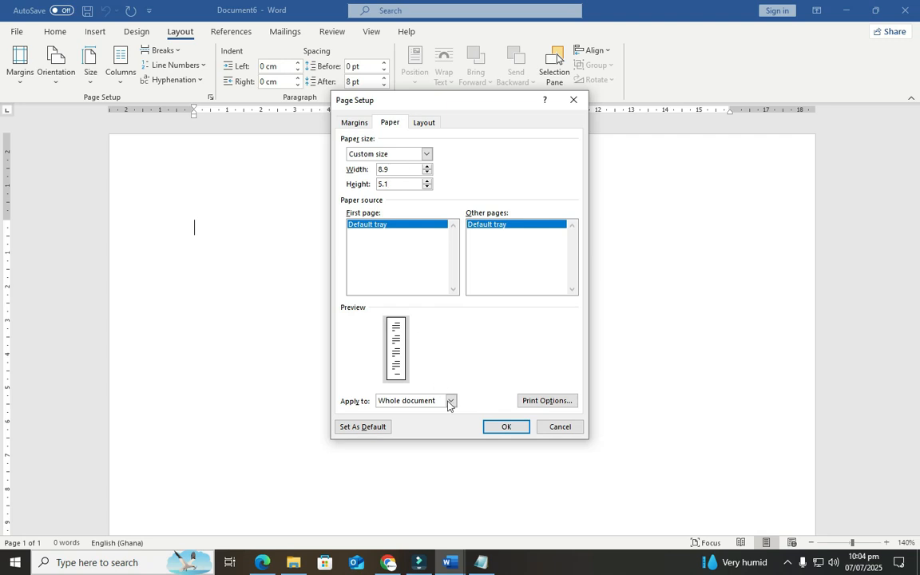
pyautogui.click(491, 432)
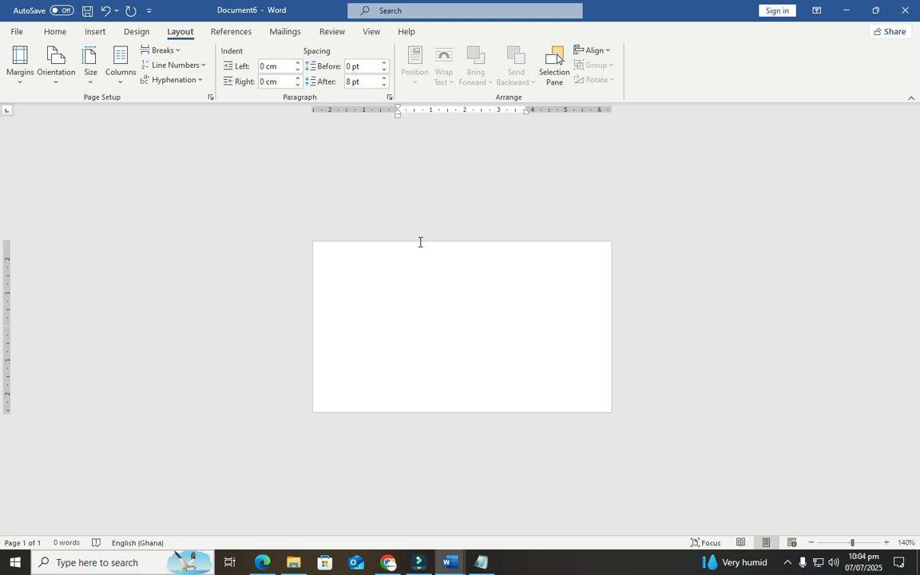
# Draw a Stored Data flowchart shape from the card's top-left corner
pyautogui.click(64, 35)
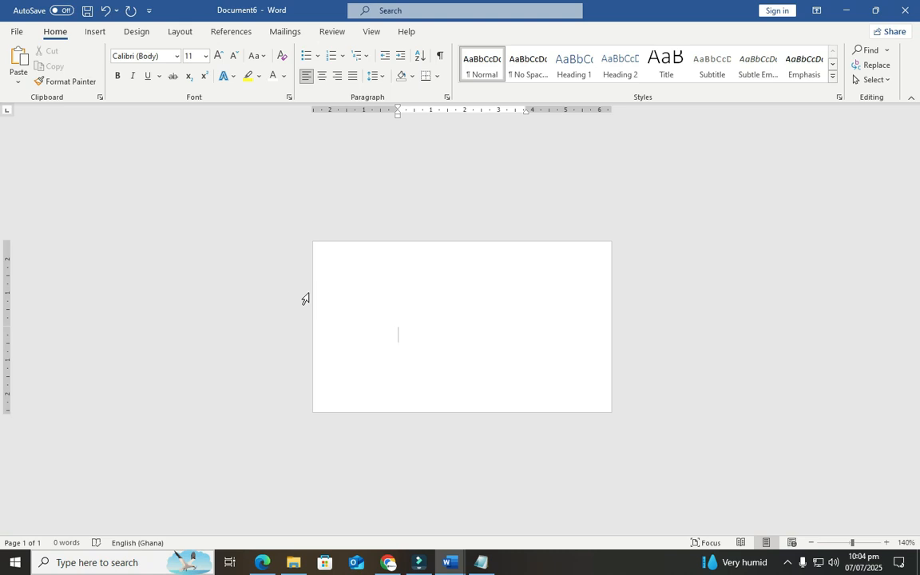
pyautogui.click(94, 33)
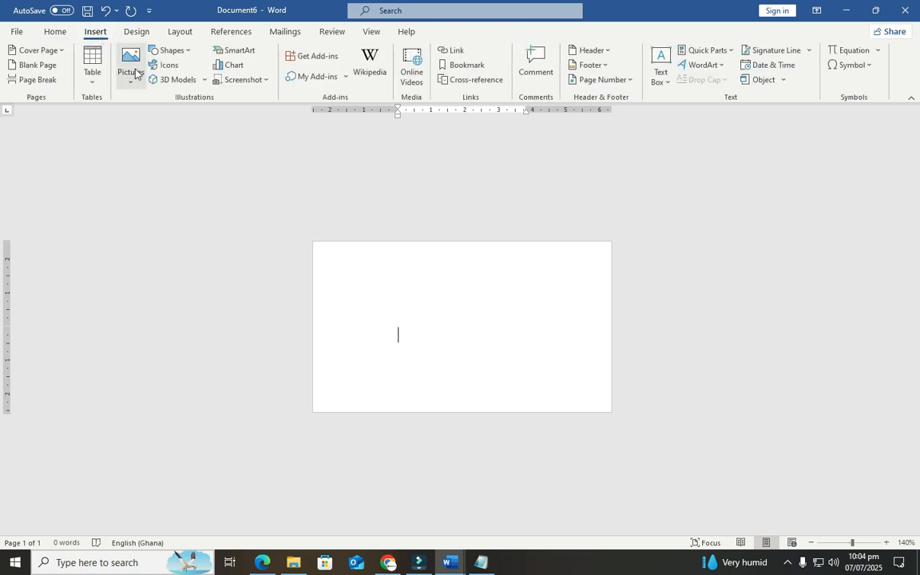
pyautogui.click(190, 55)
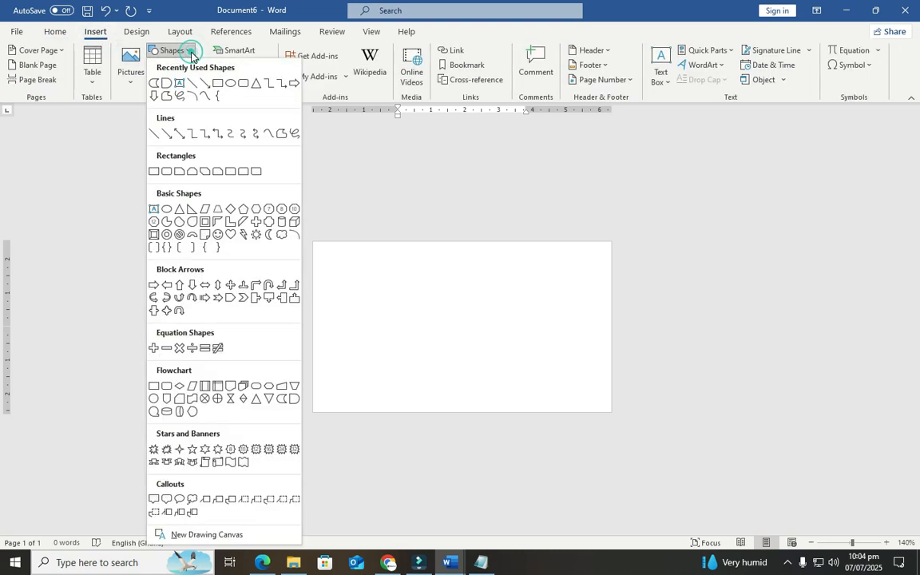
pyautogui.click(158, 83)
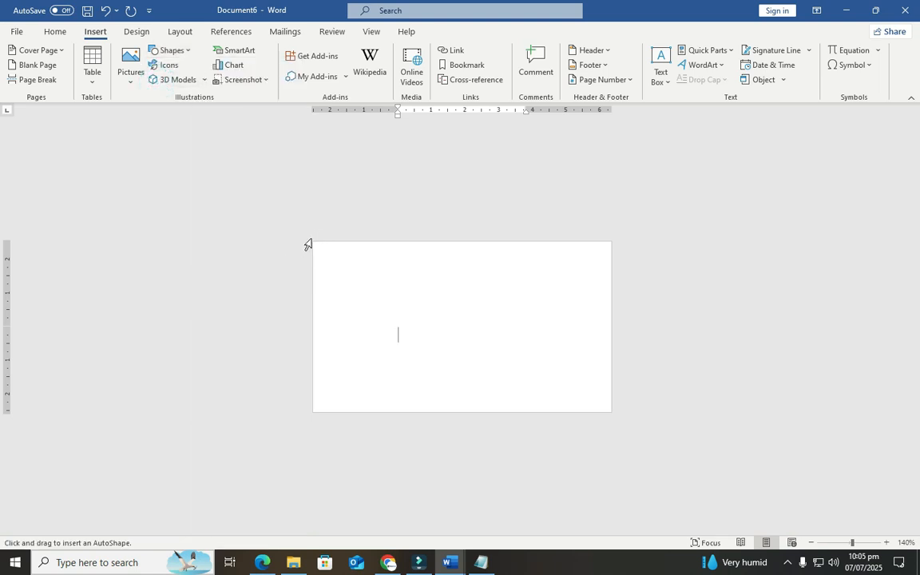
pyautogui.moveTo(312, 240)
pyautogui.mouseDown()
pyautogui.moveTo(413, 364)
pyautogui.moveTo(474, 418)
pyautogui.mouseUp()
# Nudge the curved shape left and widen it to 6.24 cm
pyautogui.moveTo(418, 349); pyautogui.dragTo(381, 339)
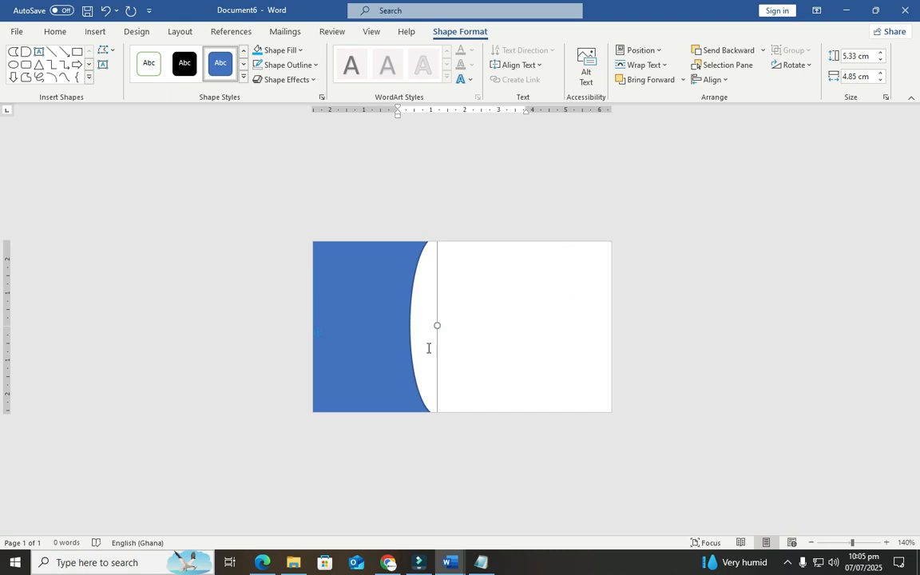
pyautogui.moveTo(433, 327); pyautogui.dragTo(477, 328)
pyautogui.moveTo(425, 312); pyautogui.dragTo(421, 312)
pyautogui.moveTo(472, 326); pyautogui.dragTo(478, 325)
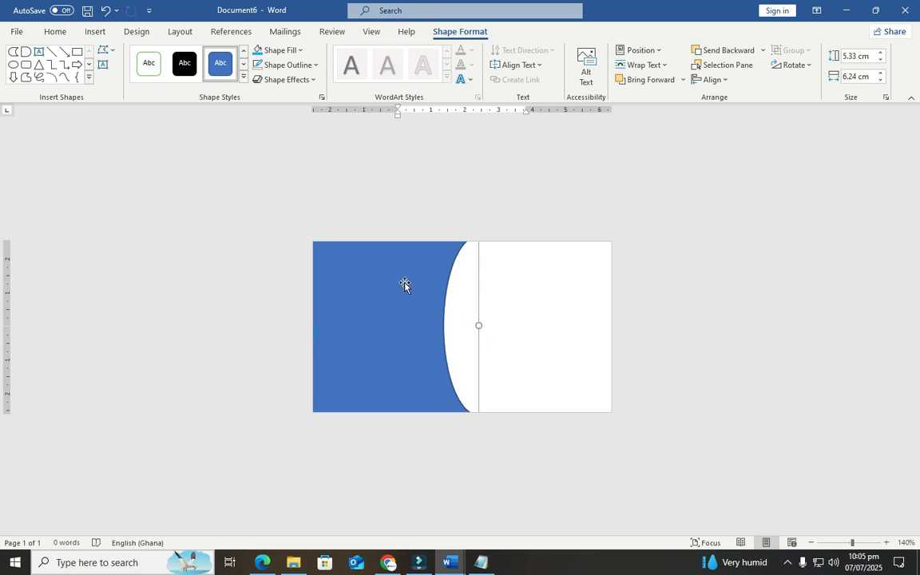
# Fill the curved shape with dark navy blue and set its outline to No Outline
pyautogui.click(300, 51)
pyautogui.click(345, 172)
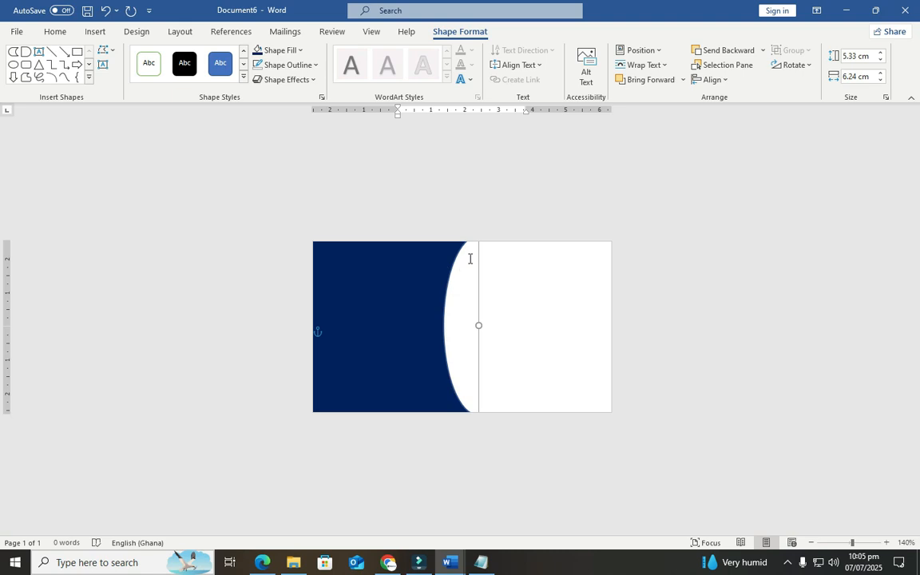
pyautogui.click(314, 65)
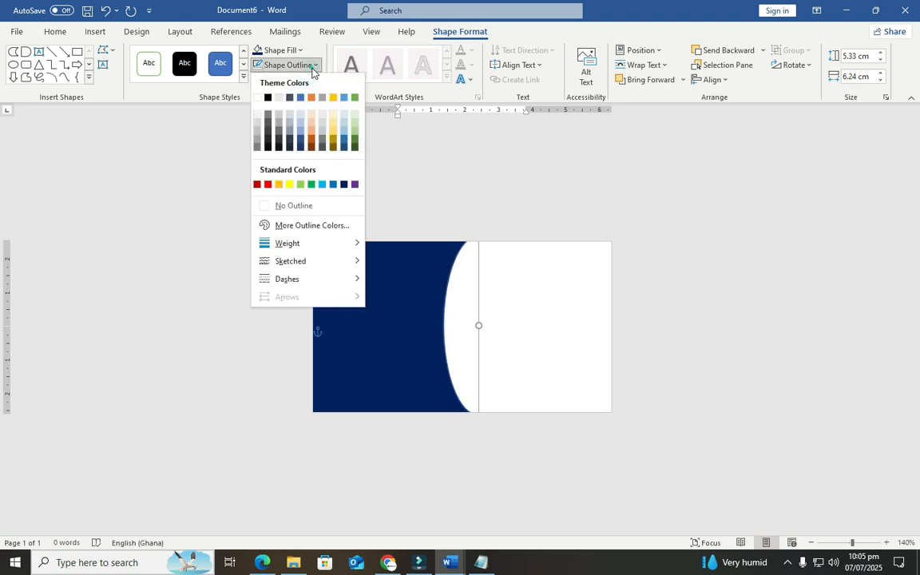
pyautogui.click(291, 210)
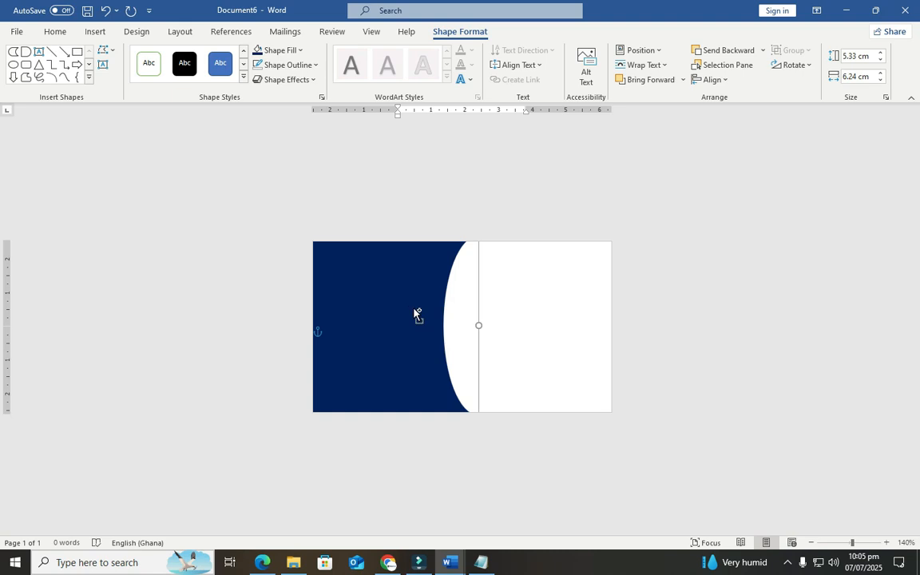
# Duplicate the navy shape slightly to the right and fill the copy red
pyautogui.moveTo(416, 314); pyautogui.dragTo(471, 297)
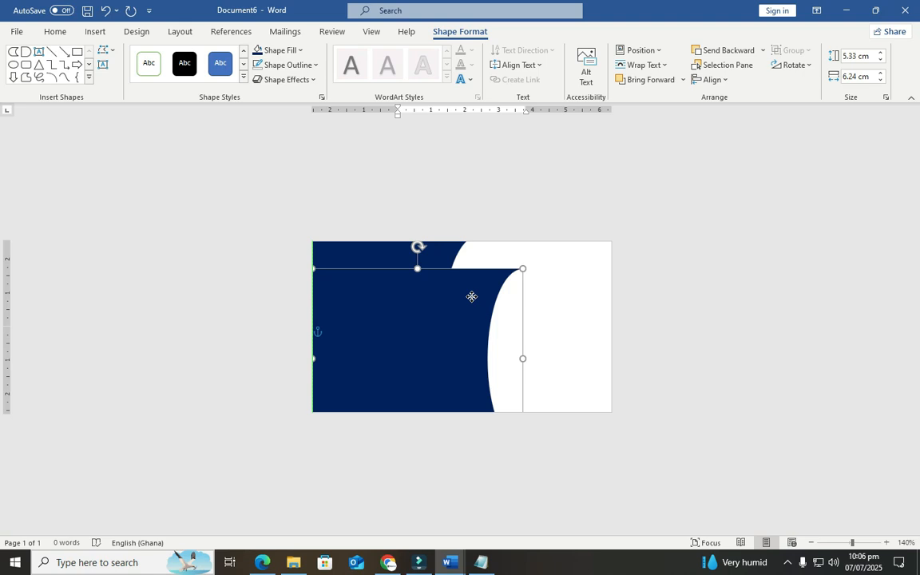
pyautogui.moveTo(472, 297); pyautogui.dragTo(472, 296)
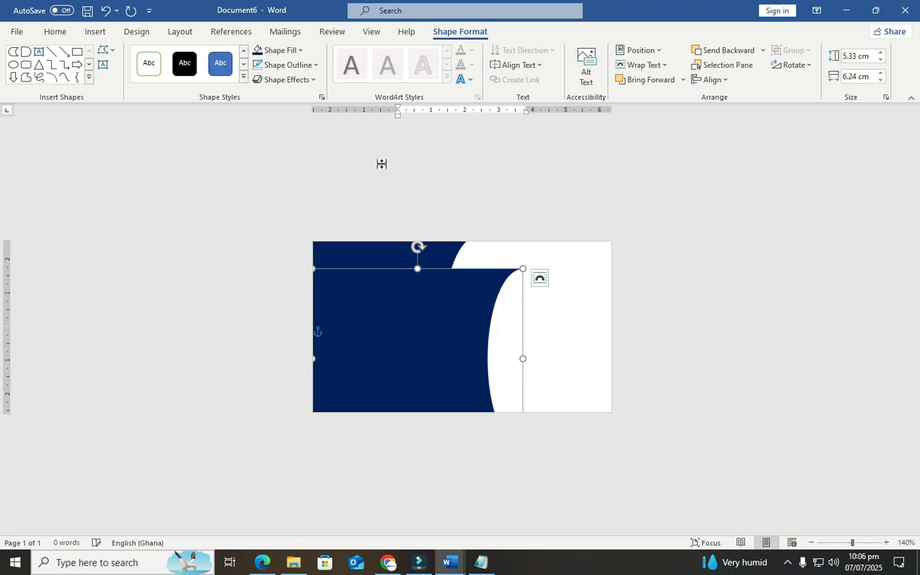
pyautogui.click(299, 50)
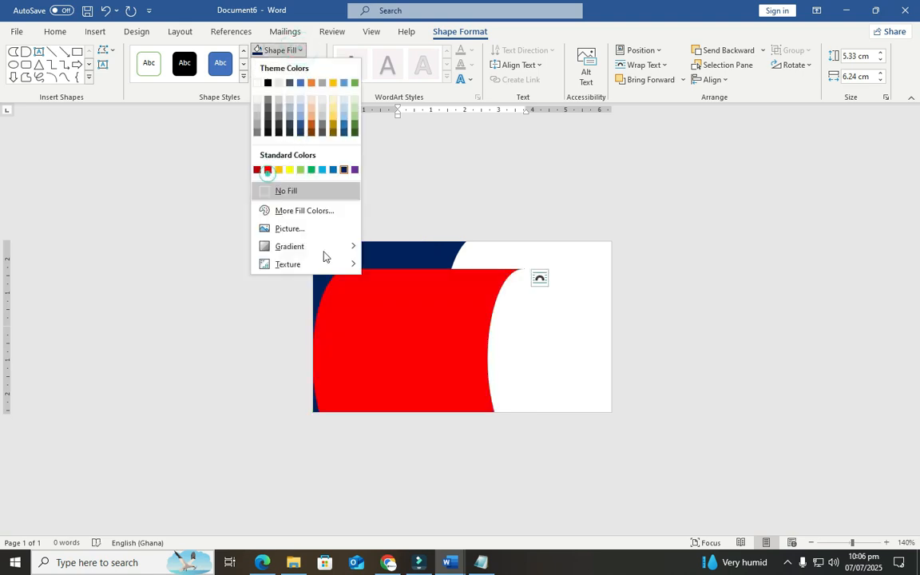
pyautogui.click(268, 169)
# Align the red copy with the top edge and send it behind the navy shape
pyautogui.moveTo(380, 329); pyautogui.dragTo(398, 305)
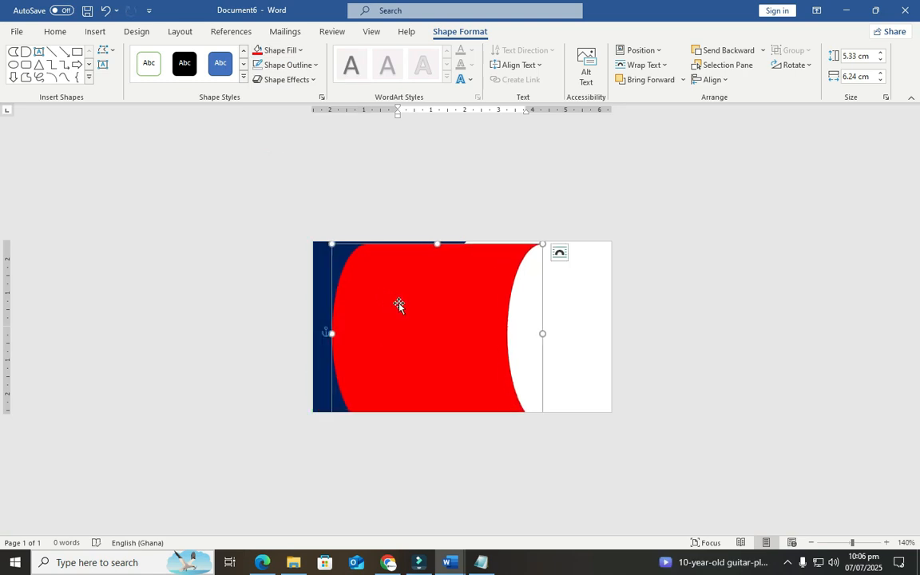
pyautogui.rightClick(400, 305)
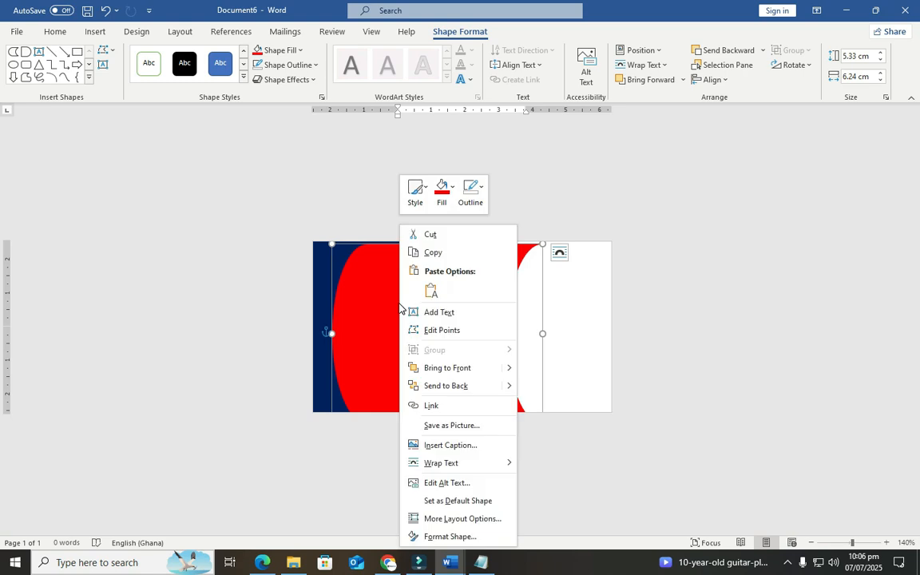
pyautogui.click(436, 386)
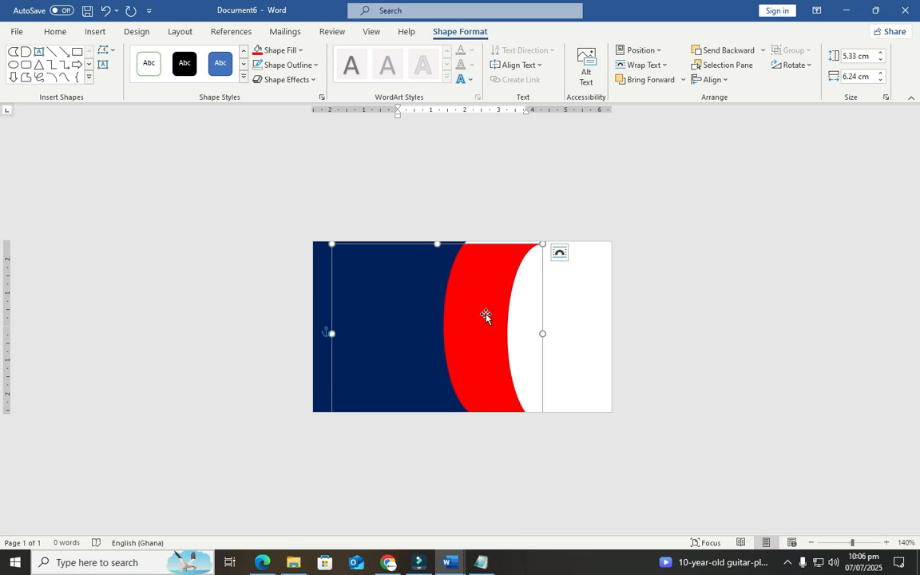
pyautogui.moveTo(485, 316); pyautogui.dragTo(432, 299)
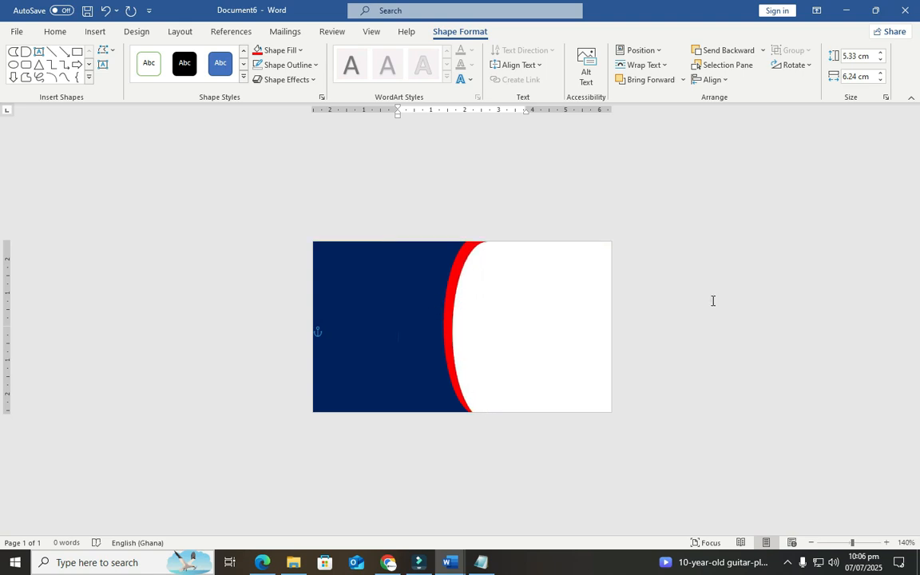
pyautogui.click(711, 300)
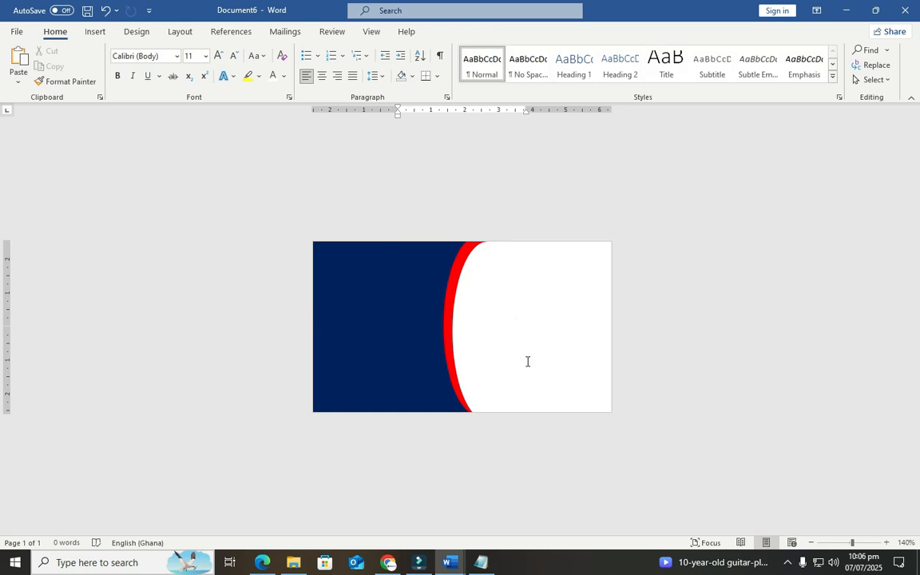
# Insert logo.png from the computer and enlarge it
pyautogui.click(96, 32)
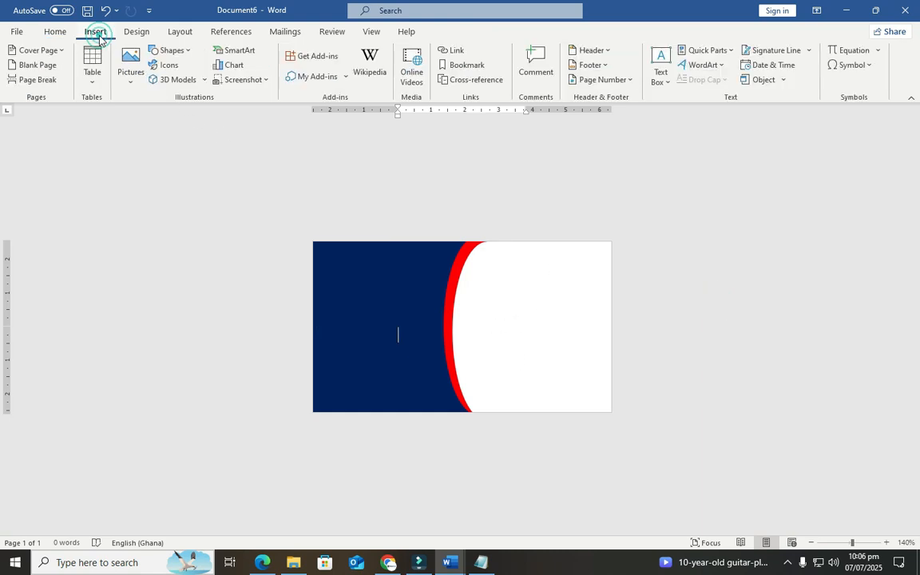
pyautogui.click(128, 69)
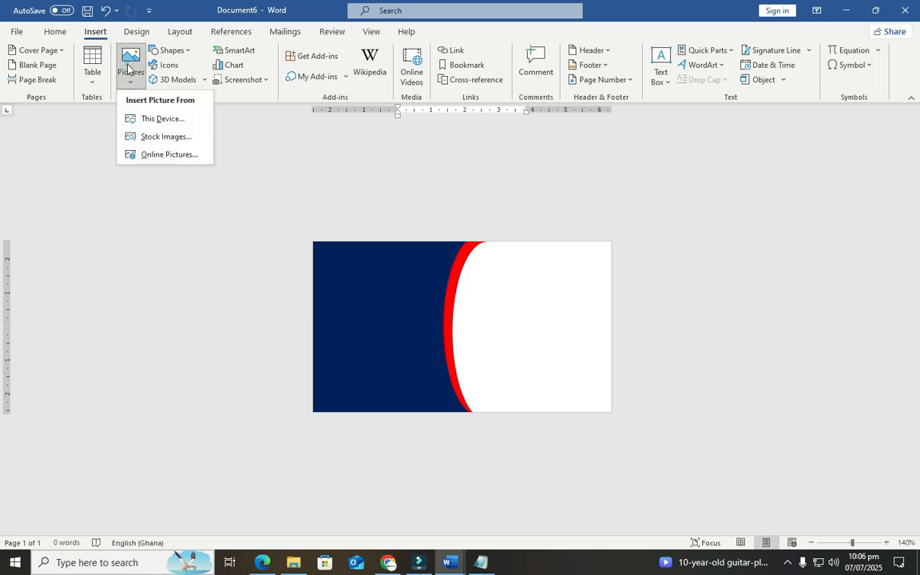
pyautogui.click(151, 119)
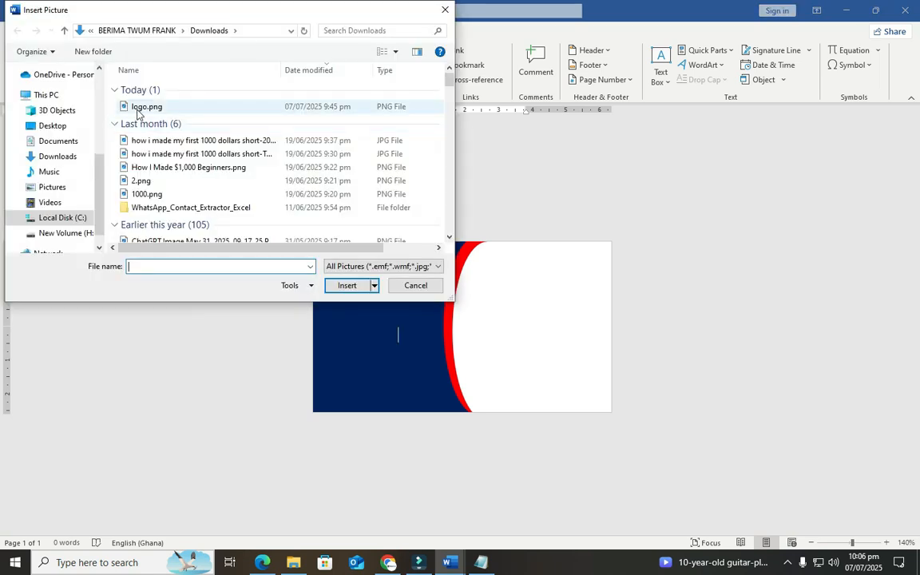
pyautogui.click(144, 107)
pyautogui.click(394, 51)
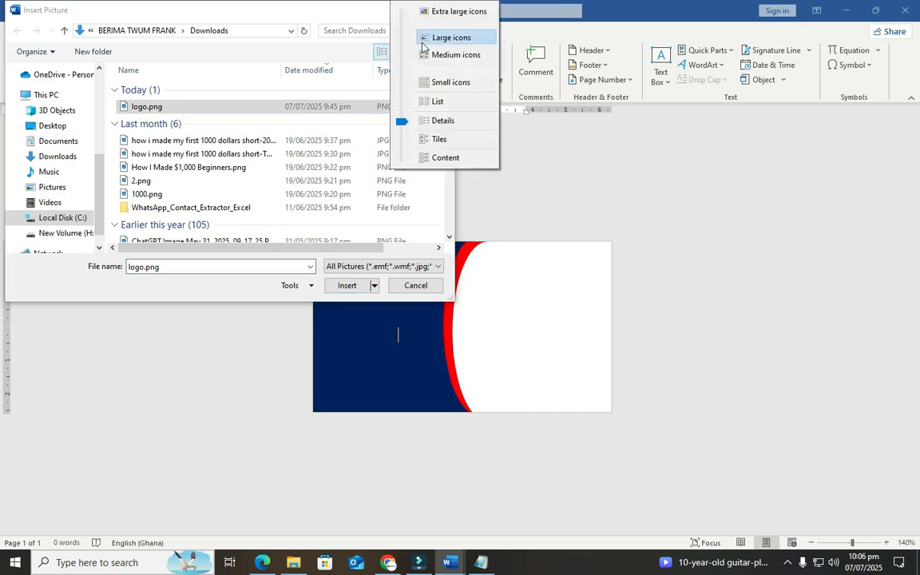
pyautogui.click(422, 42)
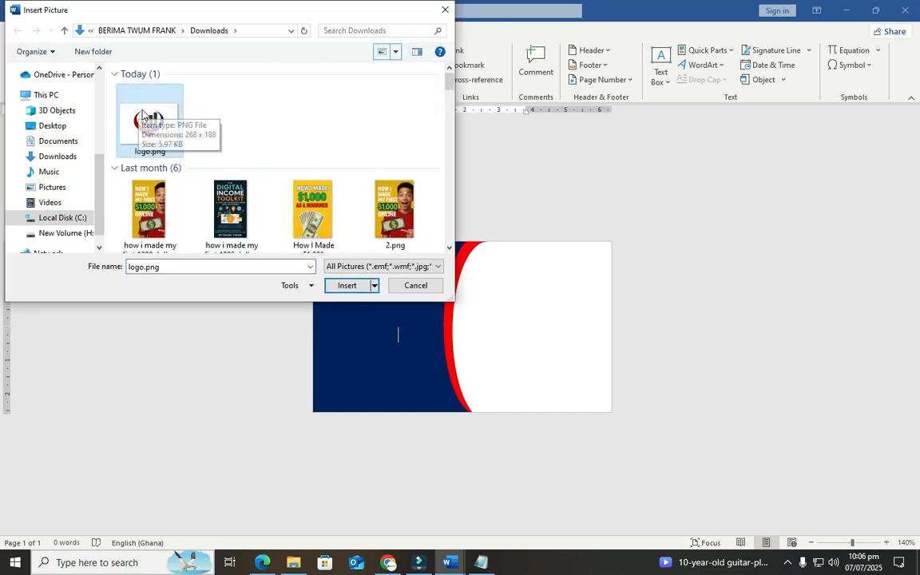
pyautogui.click(345, 285)
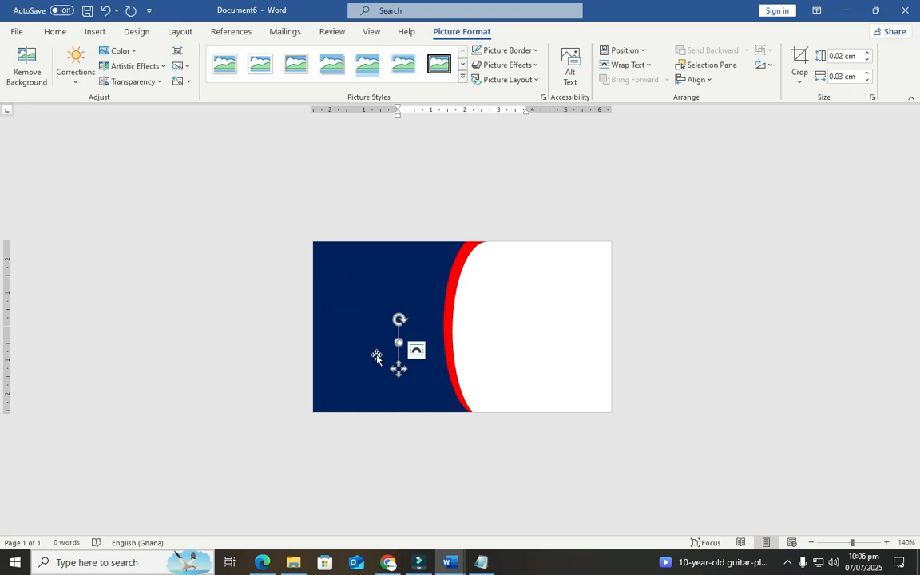
pyautogui.moveTo(400, 344); pyautogui.dragTo(443, 358)
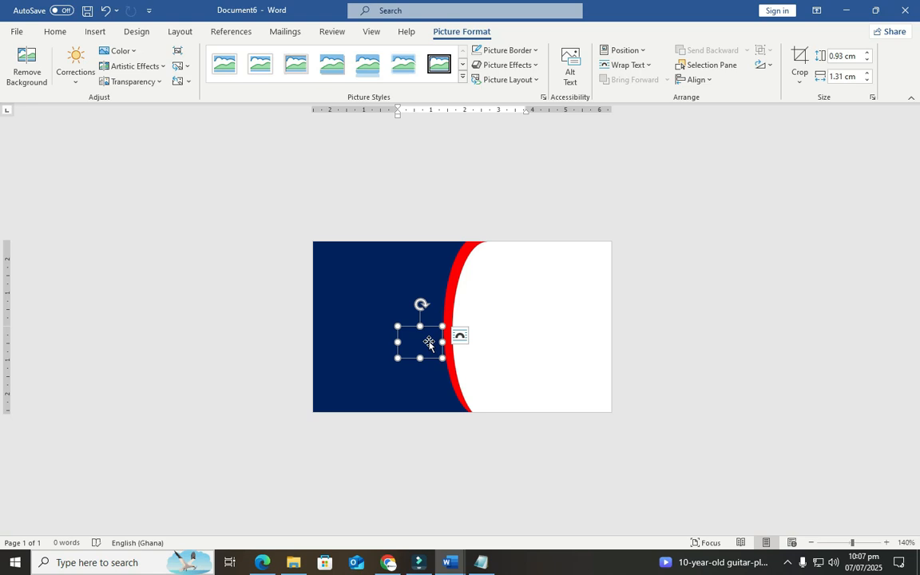
# Set the logo to In Front of Text and place it top-right of the white area
pyautogui.click(639, 65)
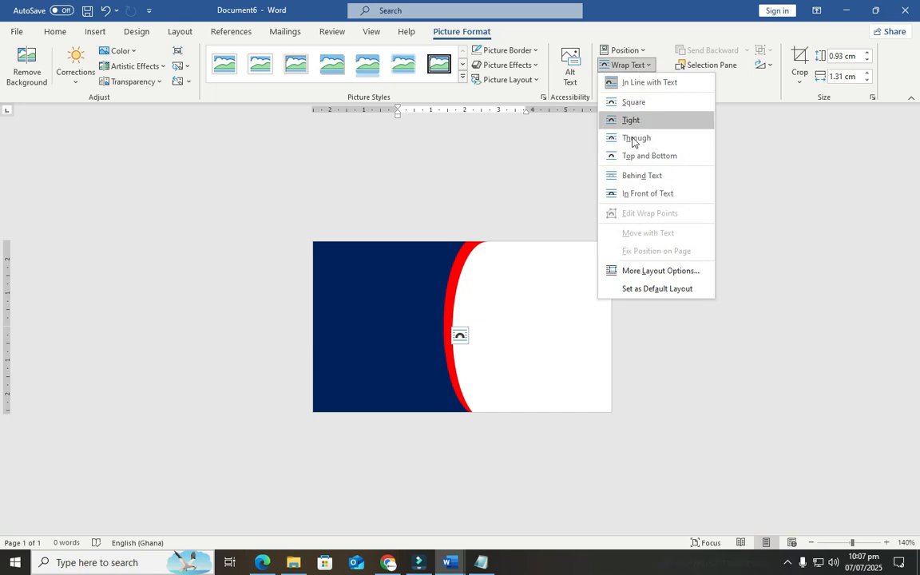
pyautogui.click(633, 194)
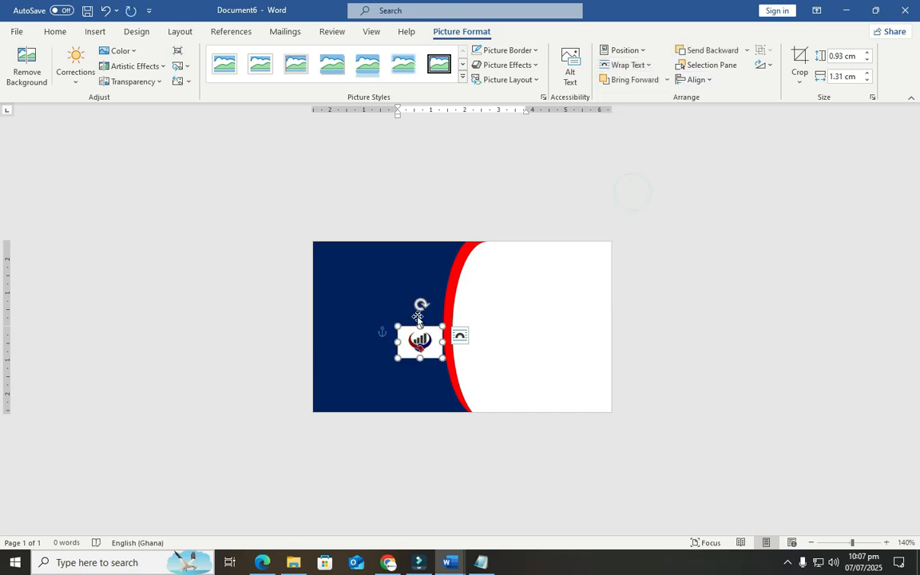
pyautogui.moveTo(428, 345)
pyautogui.mouseDown()
pyautogui.moveTo(507, 325)
pyautogui.moveTo(594, 264)
pyautogui.mouseUp()
pyautogui.click(510, 295)
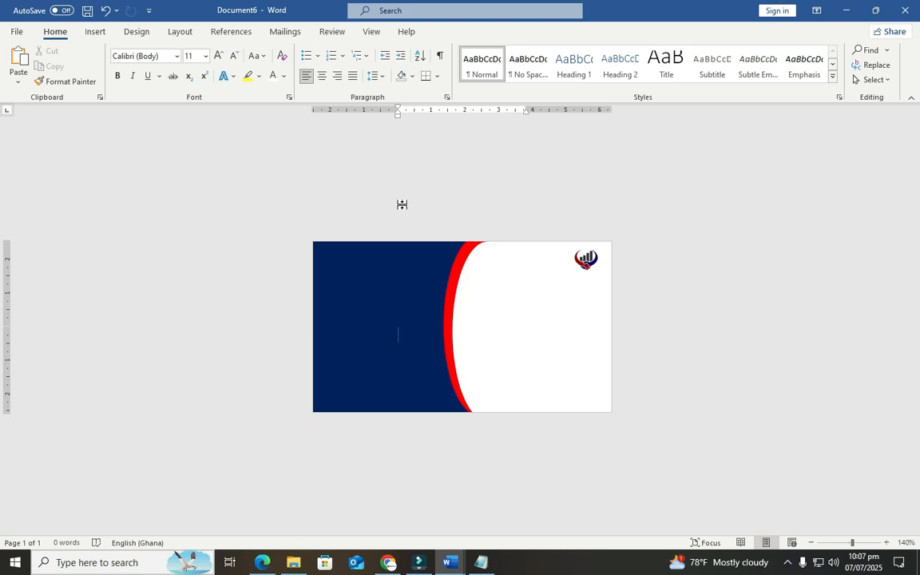
# Draw a text box beside the logo and paste the company name into it
pyautogui.click(94, 30)
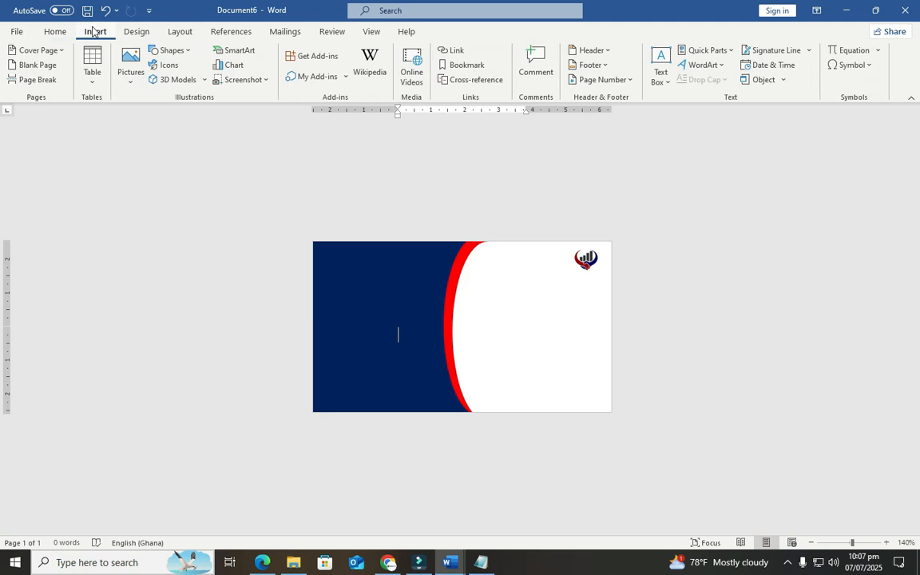
pyautogui.click(190, 52)
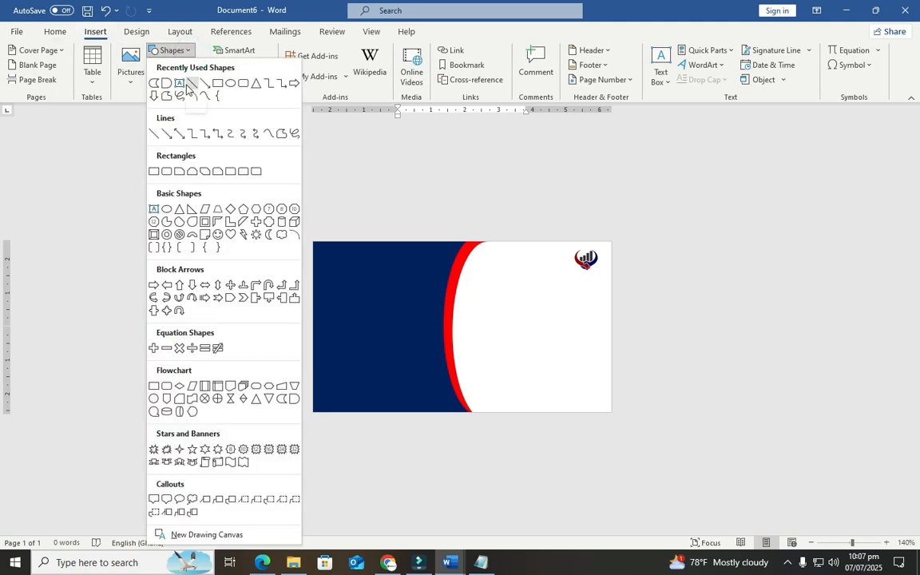
pyautogui.click(181, 84)
pyautogui.moveTo(490, 251); pyautogui.dragTo(570, 271)
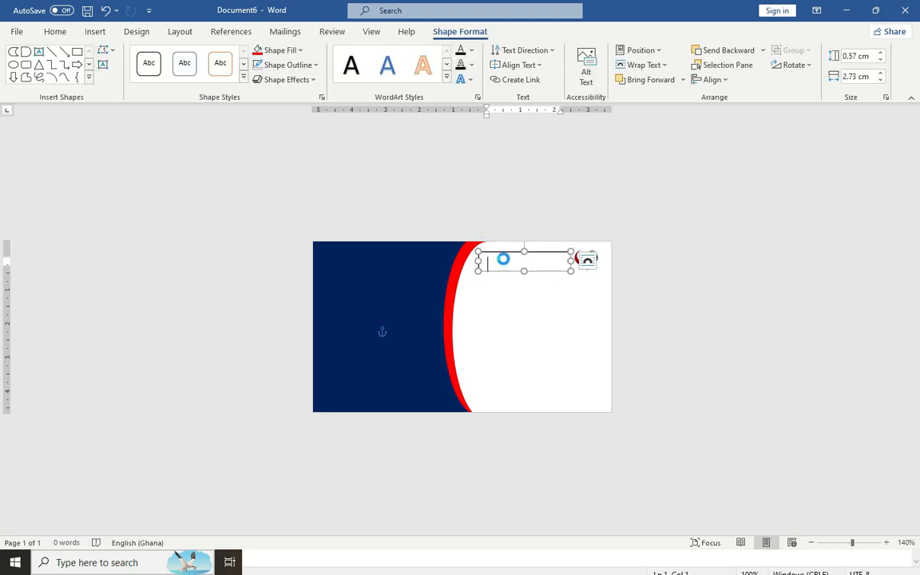
pyautogui.hotkey('ctrl', 'v')
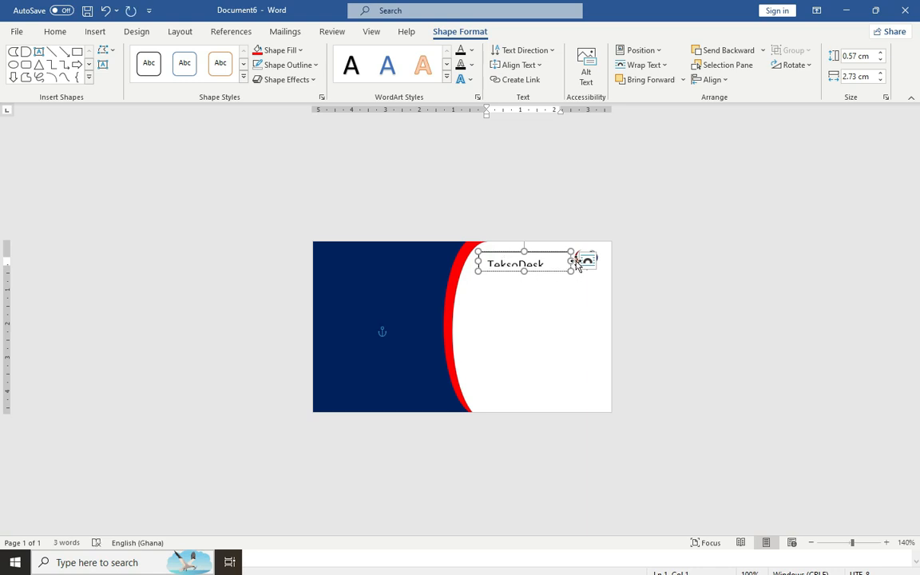
# Make the title text box wider, past the card's right edge, and taller
pyautogui.moveTo(572, 262); pyautogui.dragTo(648, 262)
pyautogui.moveTo(478, 271); pyautogui.dragTo(654, 293)
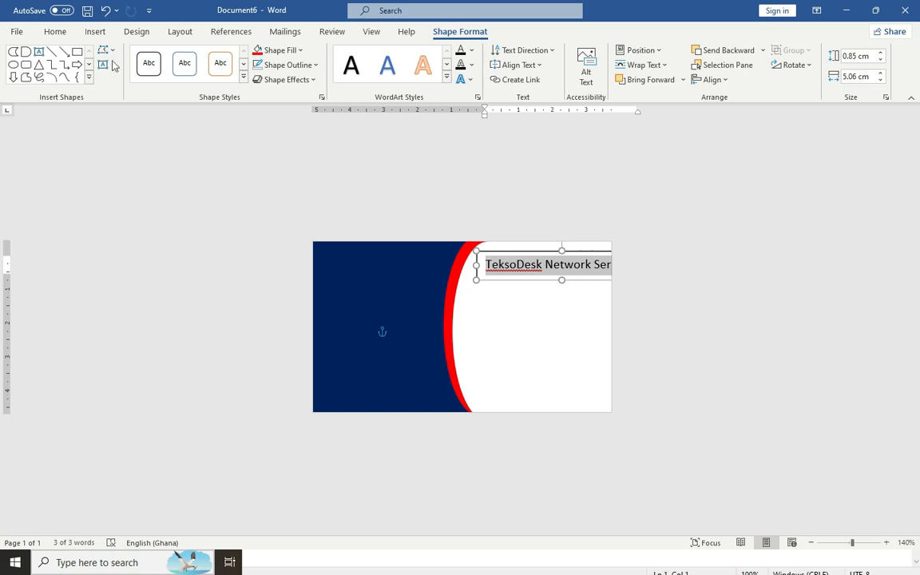
pyautogui.click(55, 32)
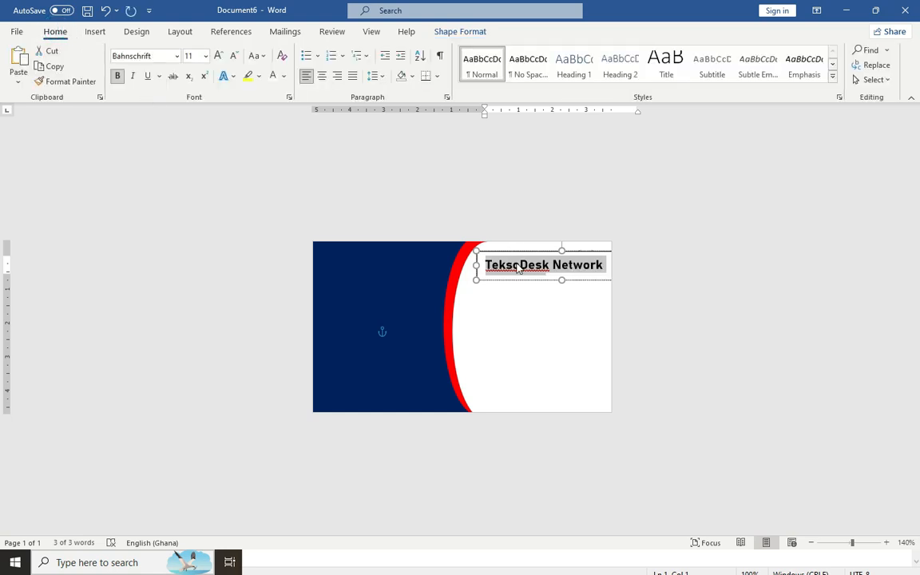
pyautogui.click(449, 32)
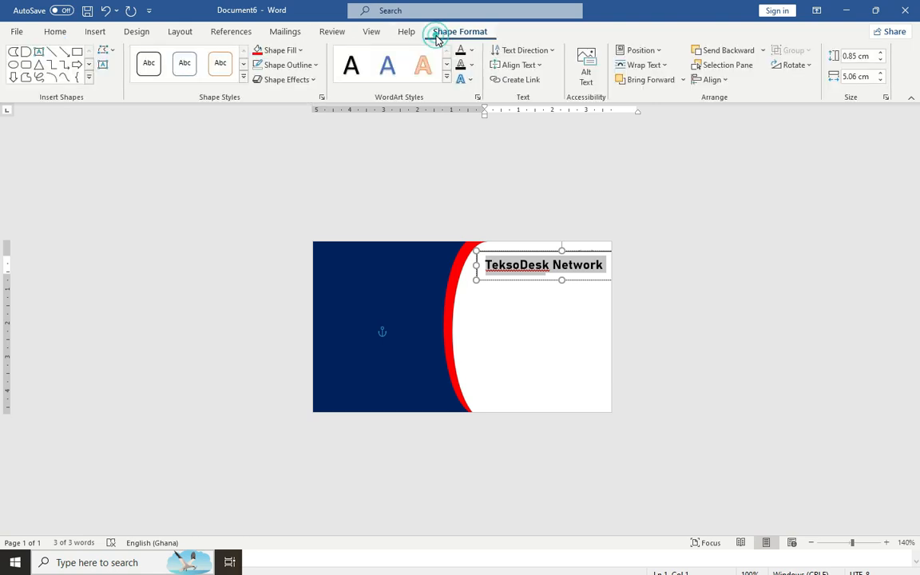
pyautogui.click(299, 68)
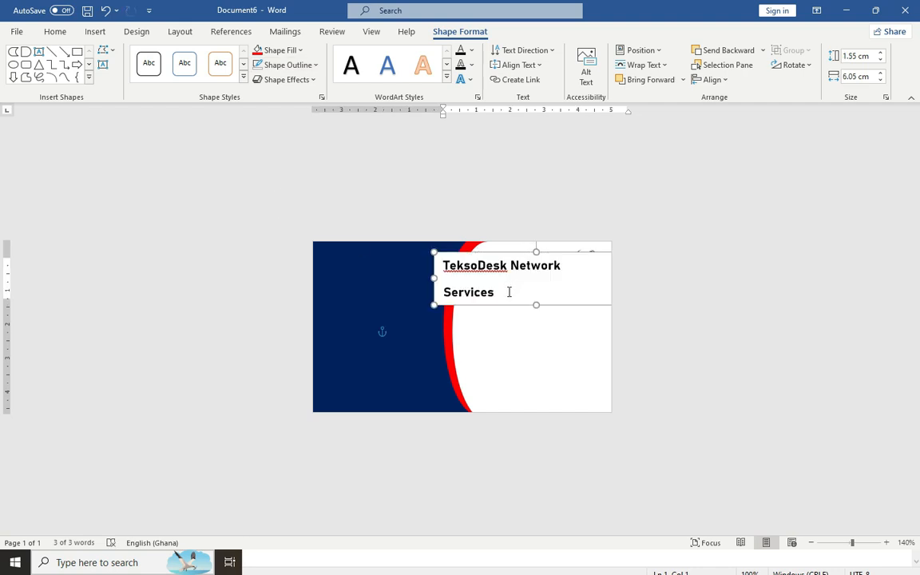
# Remove space after the title paragraph, centre it, and move the box to the top edge
pyautogui.tripleClick(509, 291)
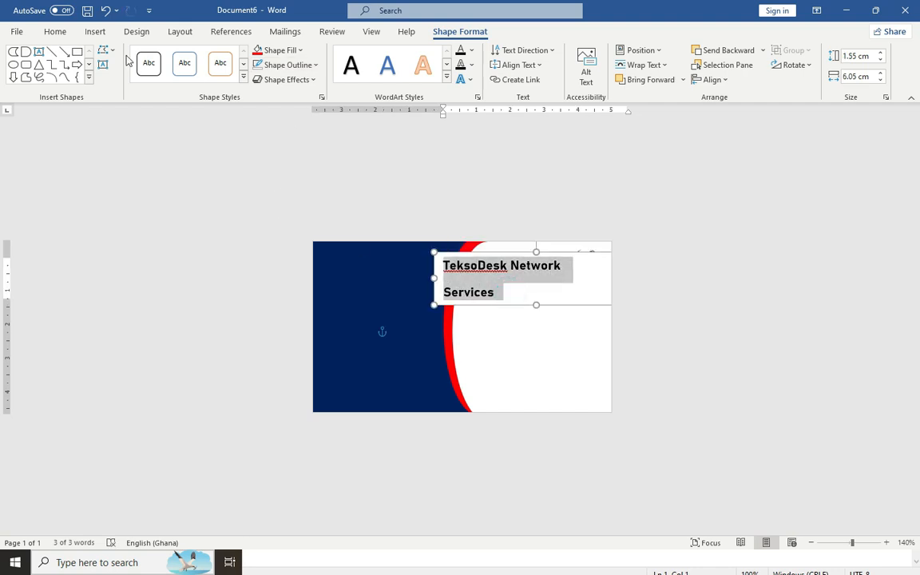
pyautogui.click(61, 34)
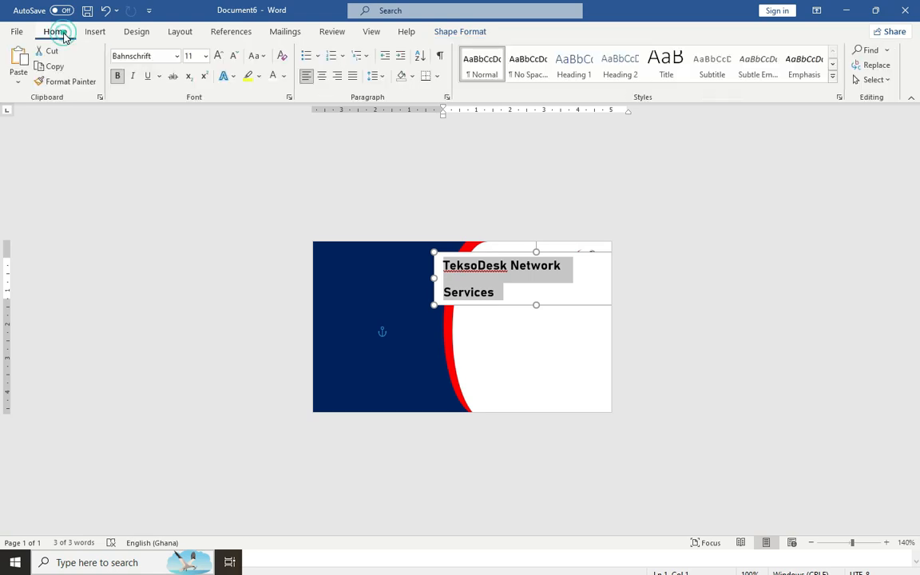
pyautogui.click(380, 76)
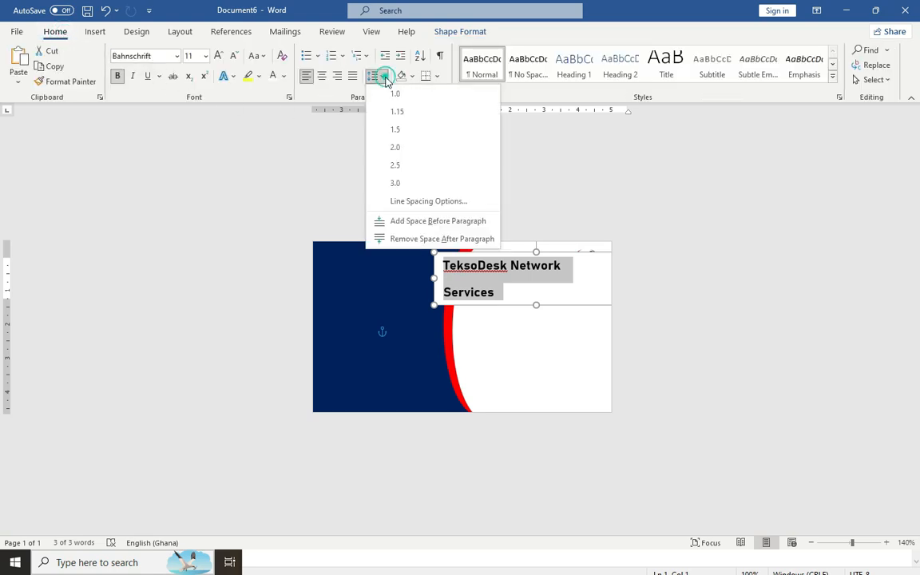
pyautogui.click(402, 239)
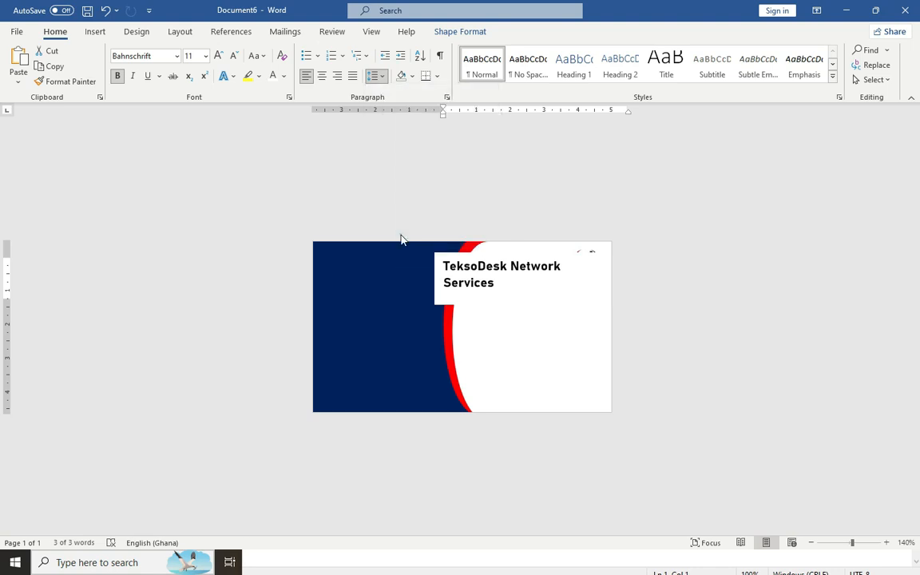
pyautogui.click(320, 76)
pyautogui.moveTo(508, 252); pyautogui.dragTo(496, 235)
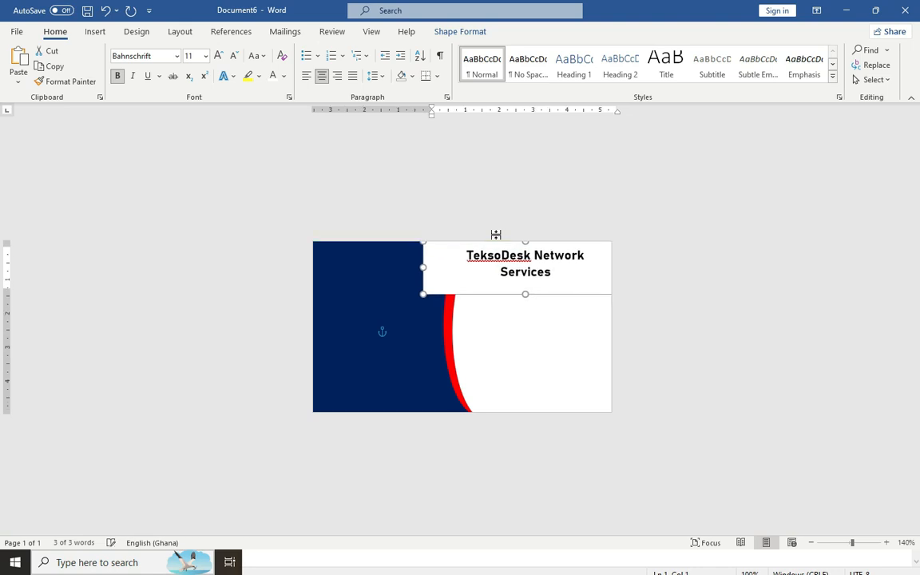
pyautogui.click(584, 277)
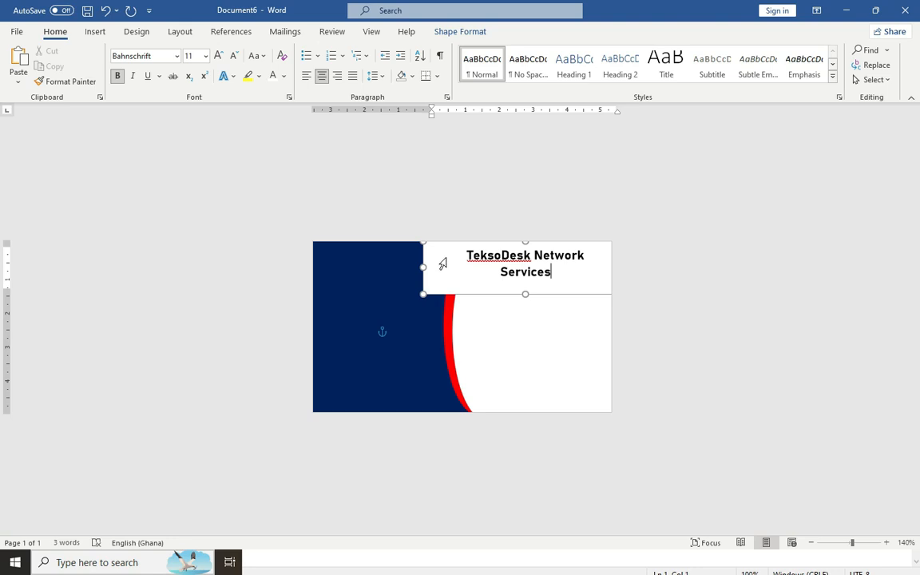
# Give the title box No Fill, move it onto the navy side, and colour the text white
pyautogui.click(439, 32)
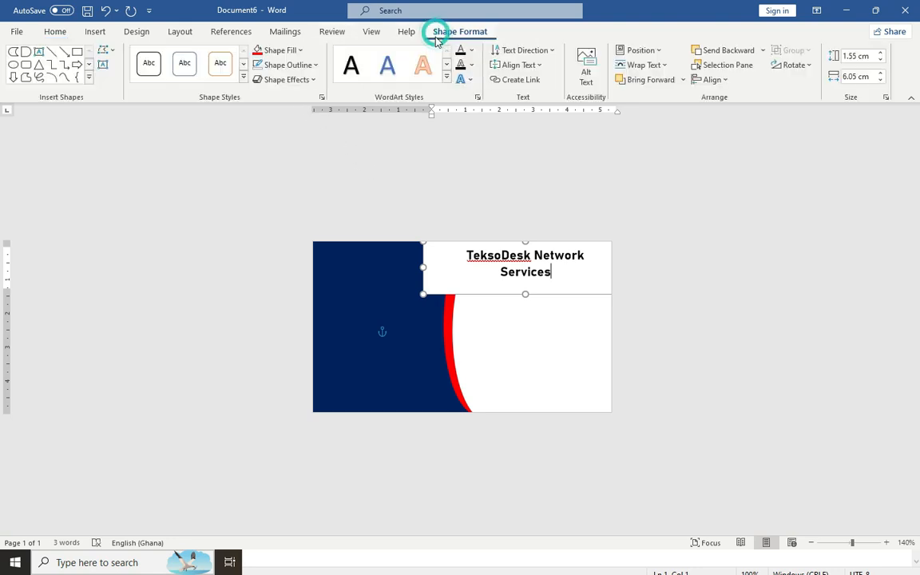
pyautogui.click(286, 50)
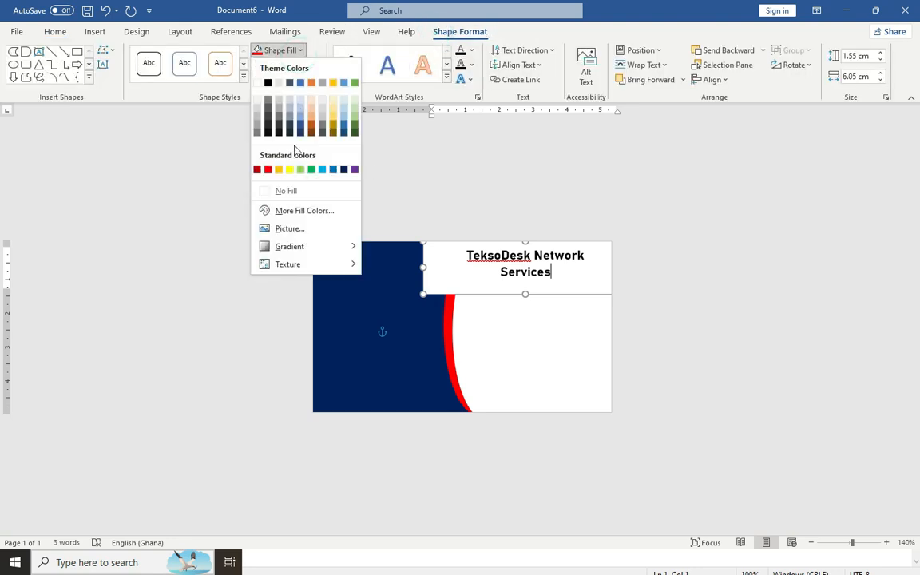
pyautogui.click(290, 191)
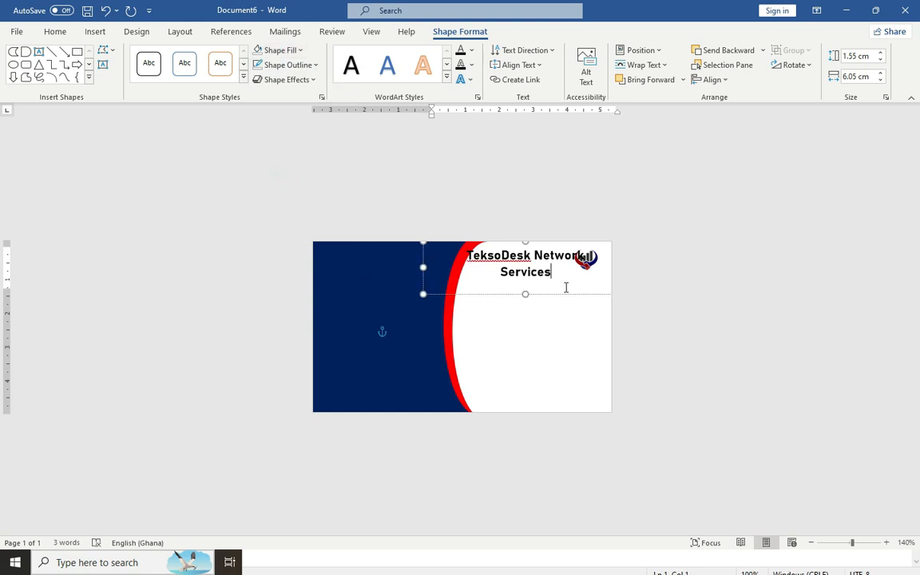
pyautogui.moveTo(494, 297); pyautogui.dragTo(355, 296)
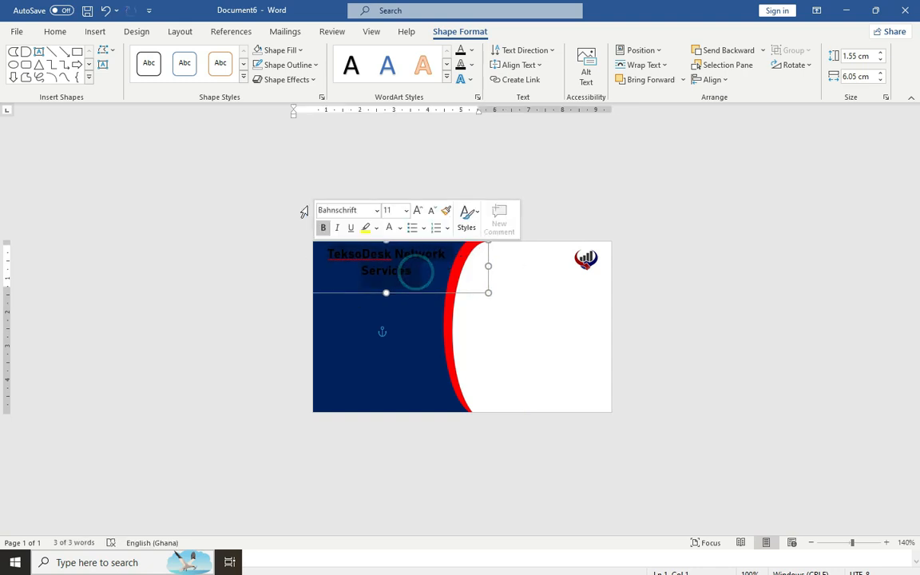
pyautogui.click(56, 32)
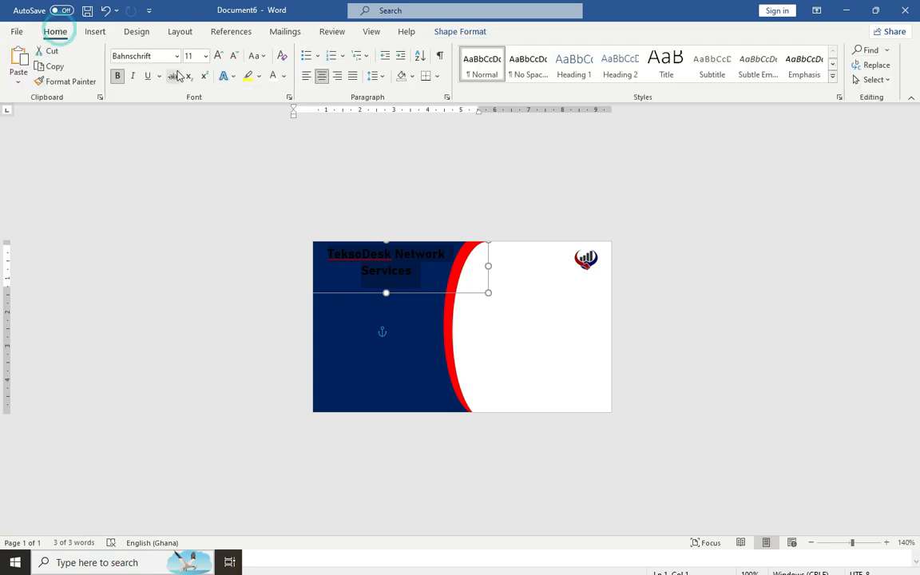
pyautogui.click(273, 76)
pyautogui.click(403, 339)
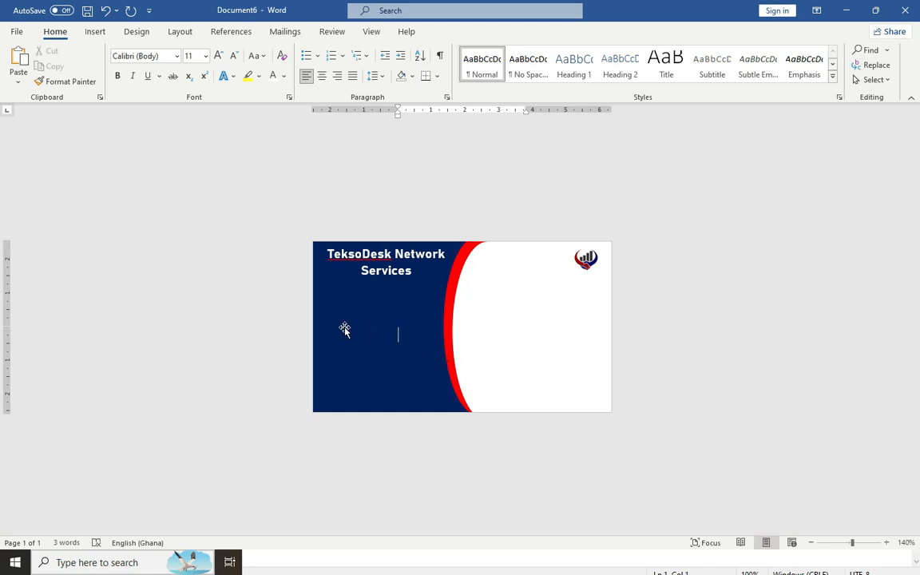
# Draw a second text box on the lower navy area with no fill and no outline
pyautogui.click(96, 33)
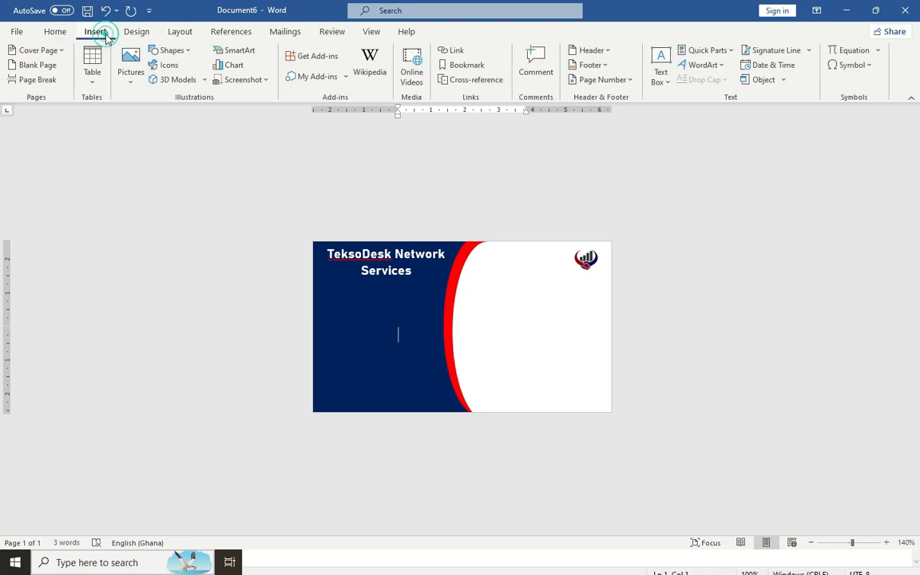
pyautogui.click(170, 50)
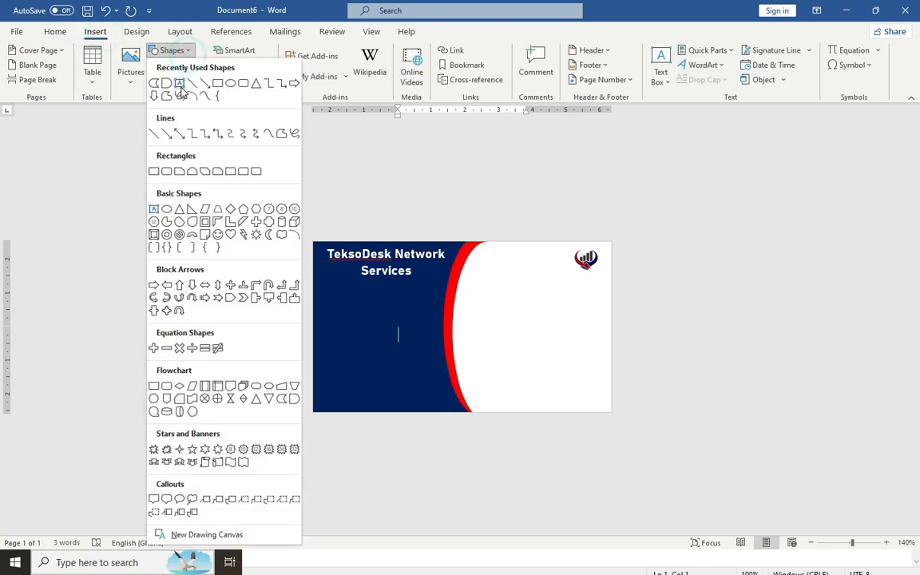
pyautogui.click(157, 90)
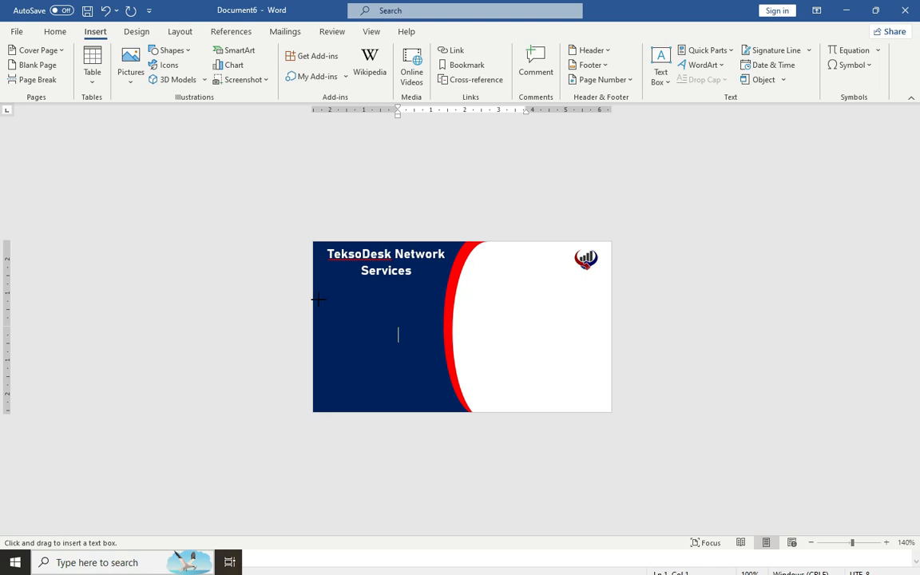
pyautogui.moveTo(321, 320); pyautogui.dragTo(436, 405)
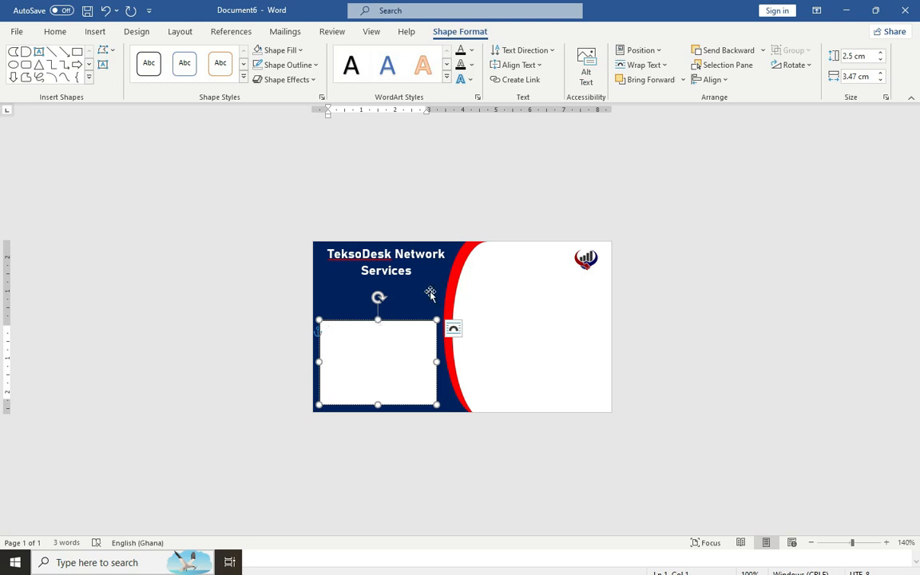
pyautogui.click(286, 50)
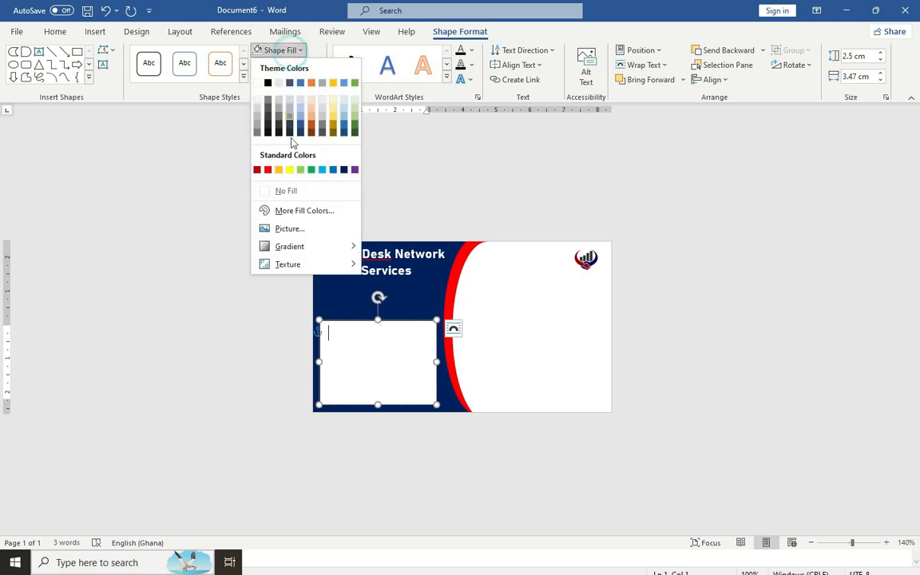
pyautogui.click(285, 190)
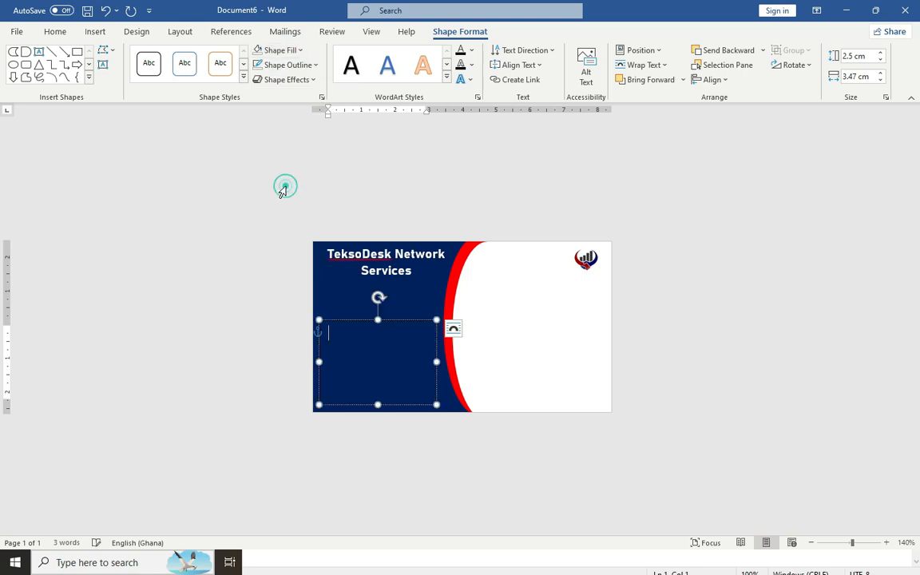
pyautogui.click(300, 67)
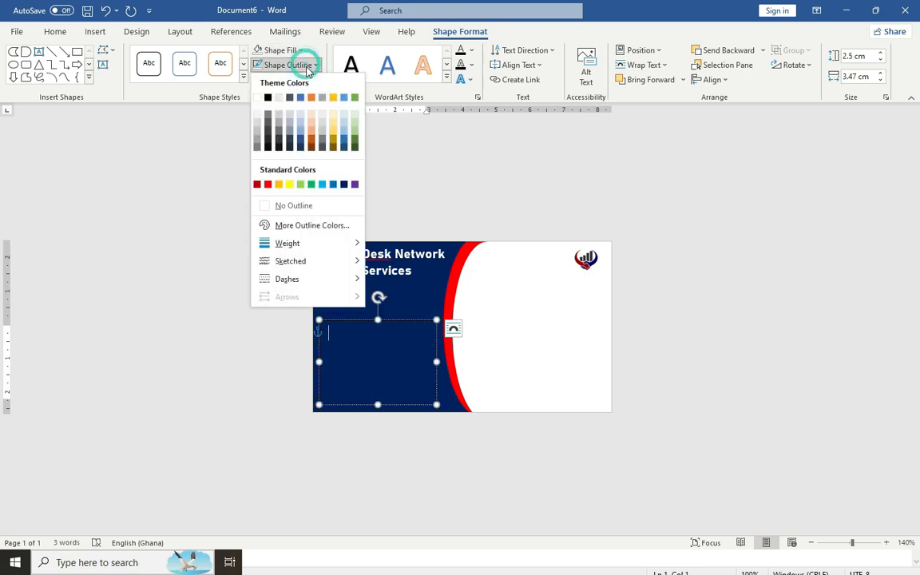
pyautogui.click(299, 205)
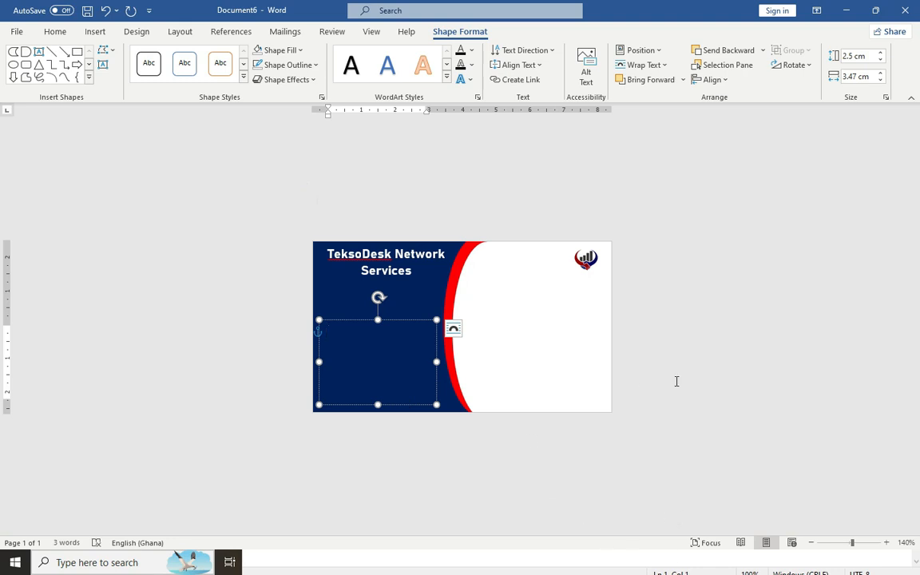
# Apply arrow bullets to the services text, nudge the box left, and make it white
pyautogui.click(368, 338)
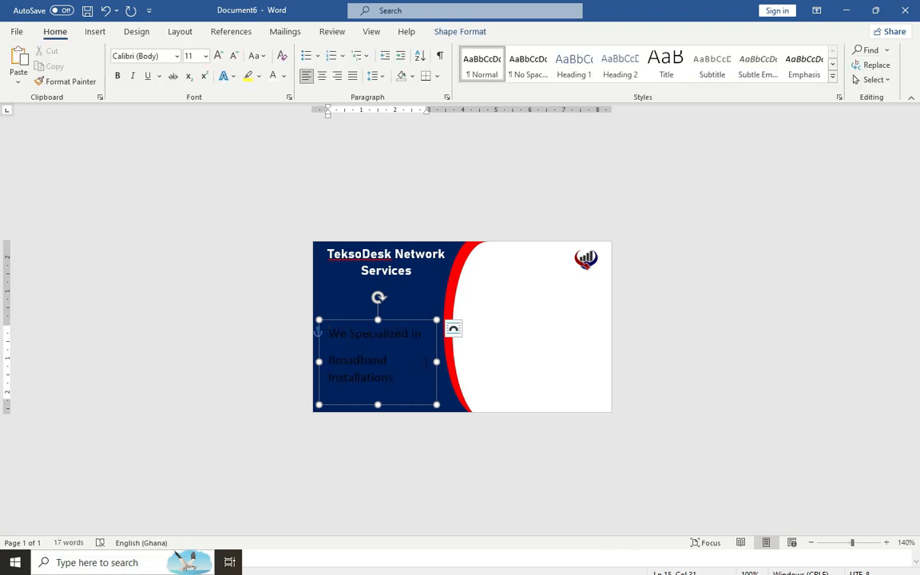
pyautogui.hotkey('ctrl', 'a')
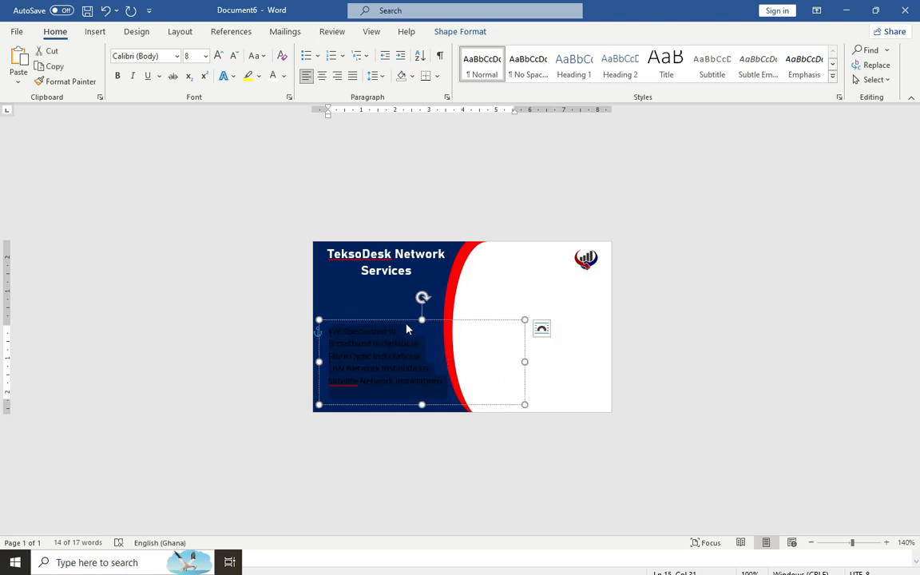
pyautogui.click(318, 62)
pyautogui.click(317, 134)
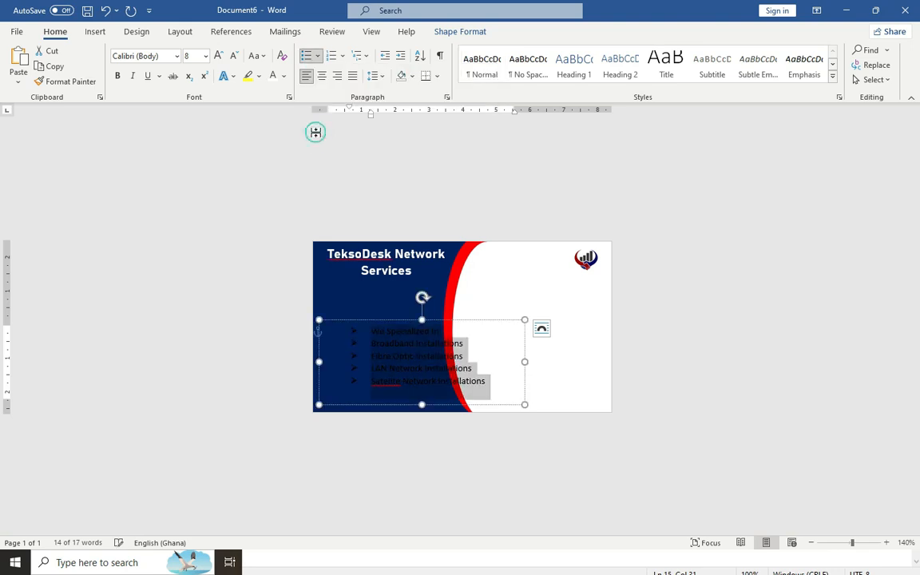
pyautogui.moveTo(365, 318); pyautogui.dragTo(332, 318)
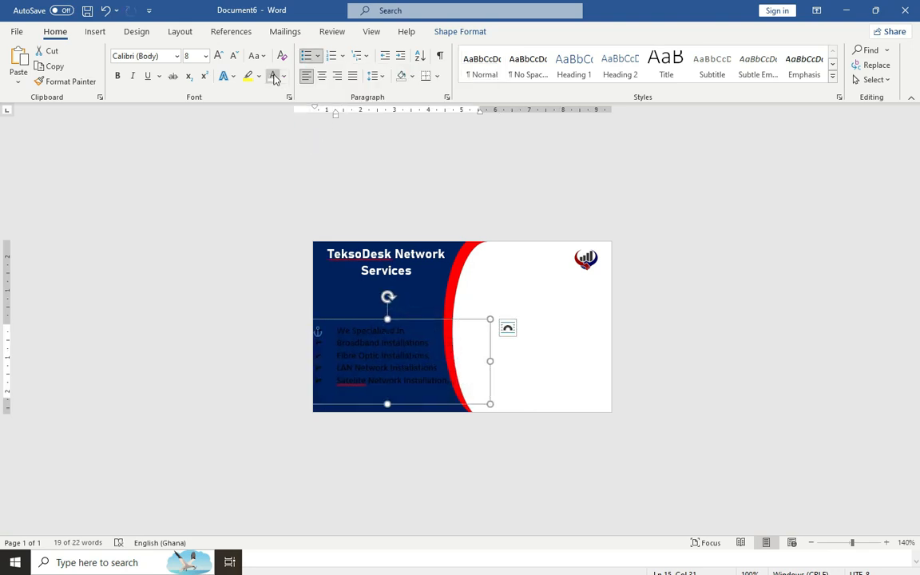
pyautogui.click(273, 75)
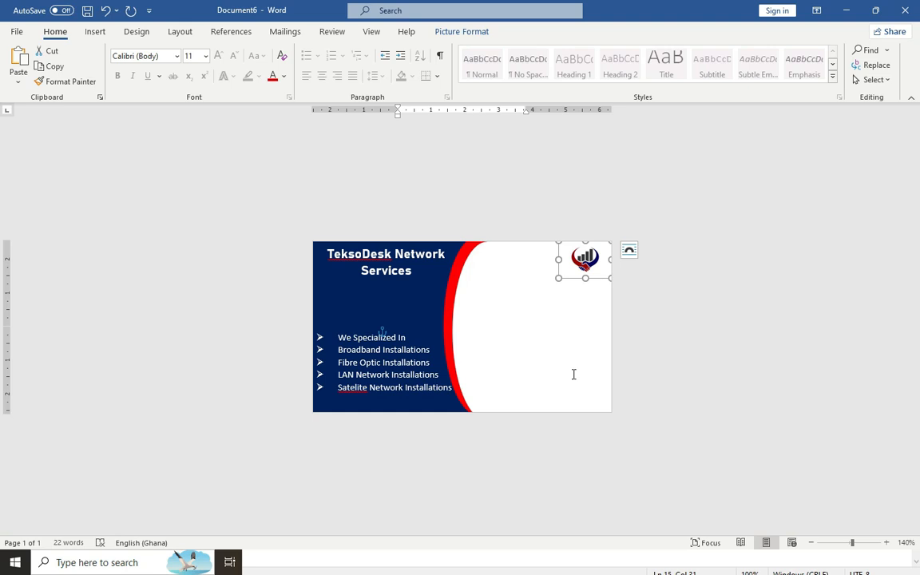
# Draw a text box on the card's white side holding the cardholder's name, with no outline
pyautogui.click(95, 32)
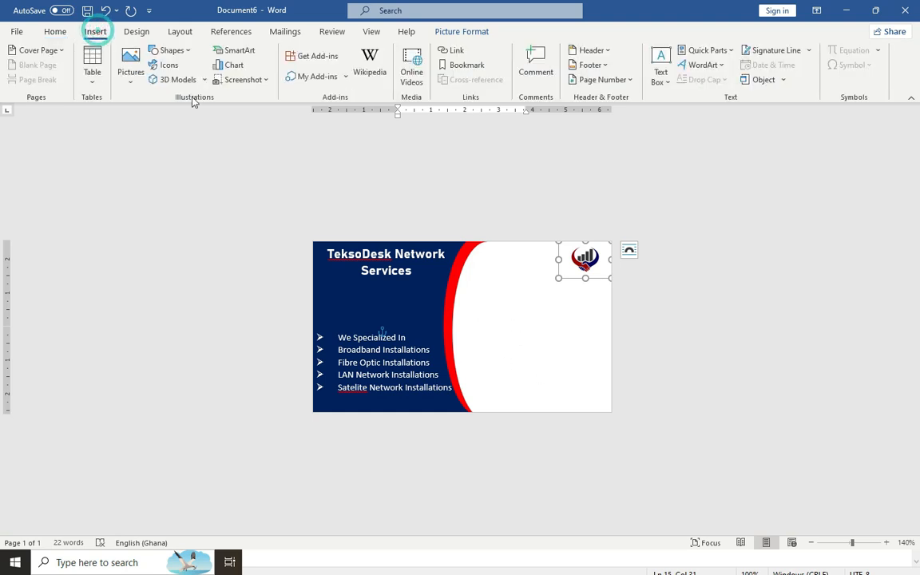
pyautogui.moveTo(472, 294); pyautogui.dragTo(596, 329)
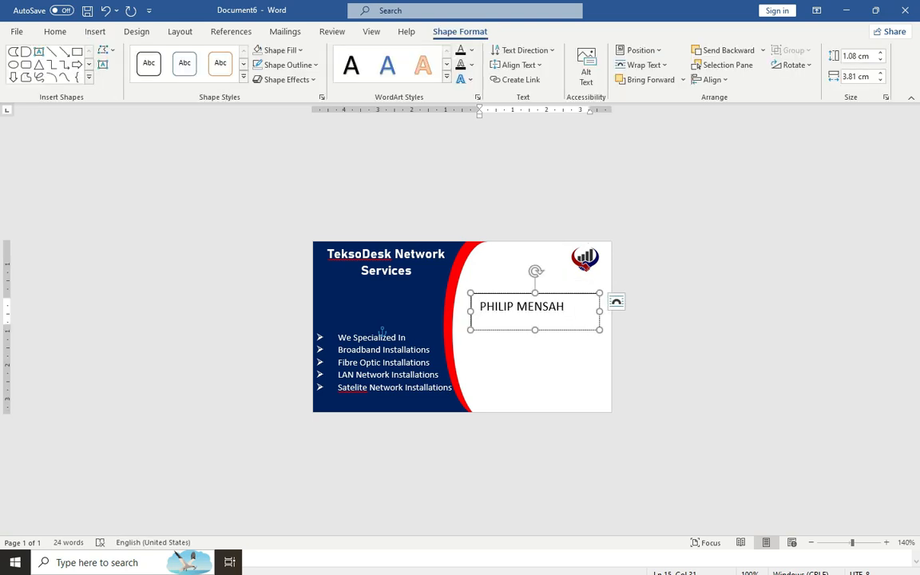
pyautogui.click(556, 297)
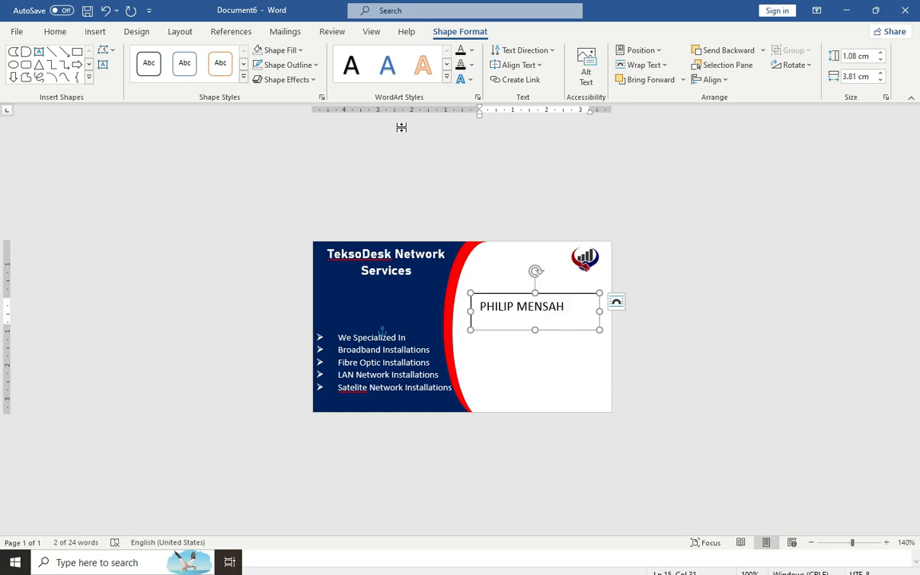
pyautogui.click(308, 65)
pyautogui.click(283, 206)
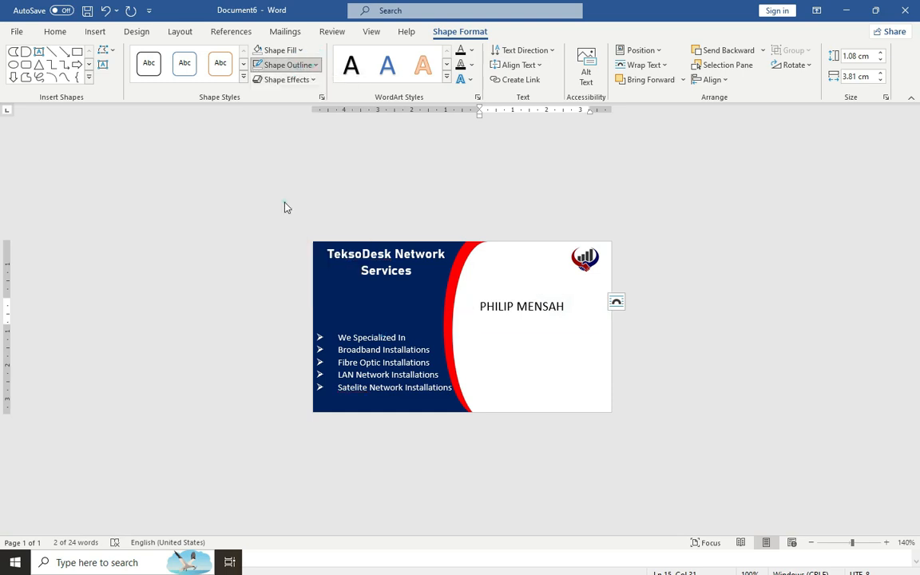
# Format the name as bold Bahnschrift
pyautogui.moveTo(569, 306); pyautogui.dragTo(490, 306)
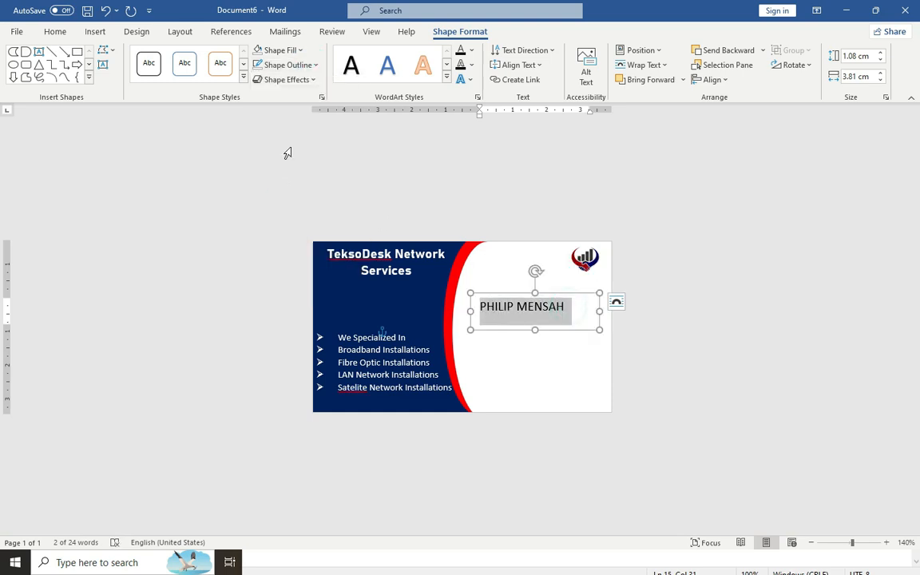
pyautogui.click(57, 33)
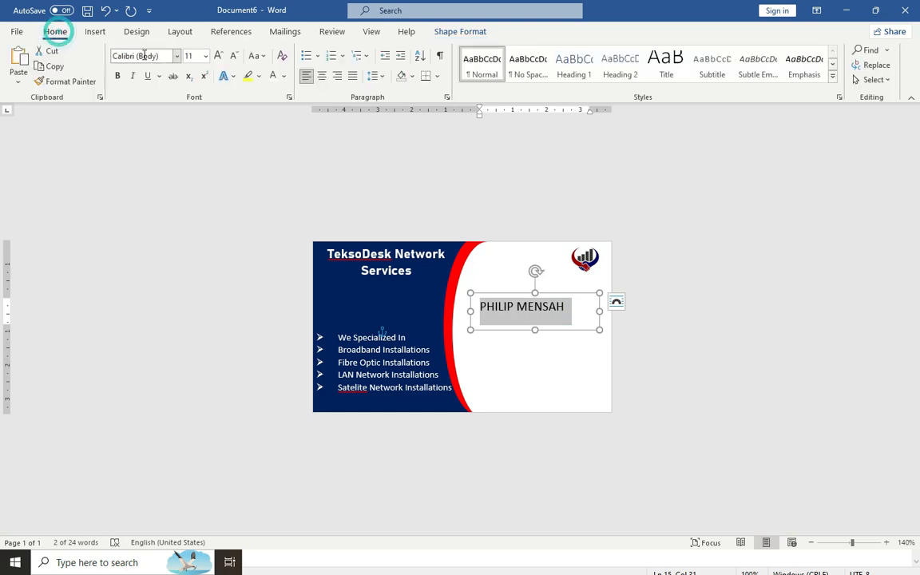
pyautogui.click(116, 76)
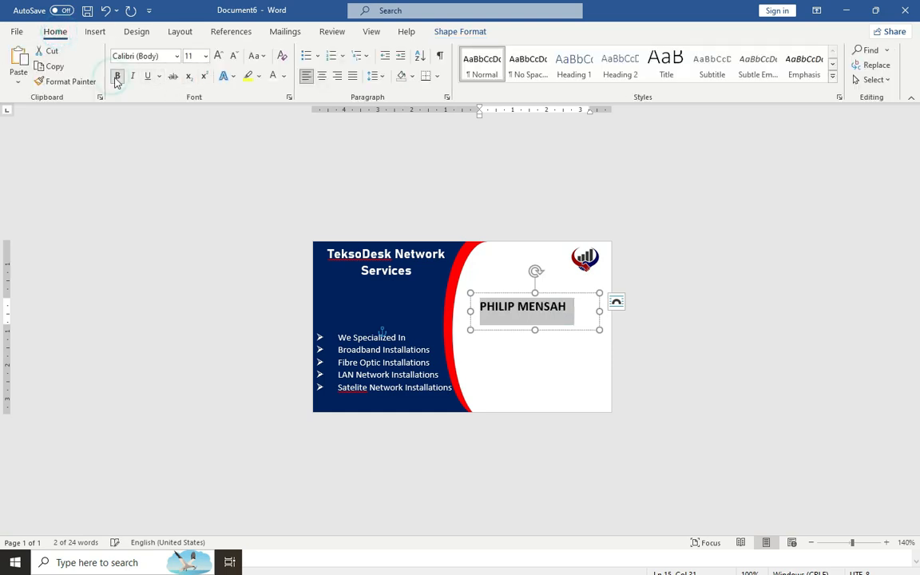
pyautogui.click(176, 56)
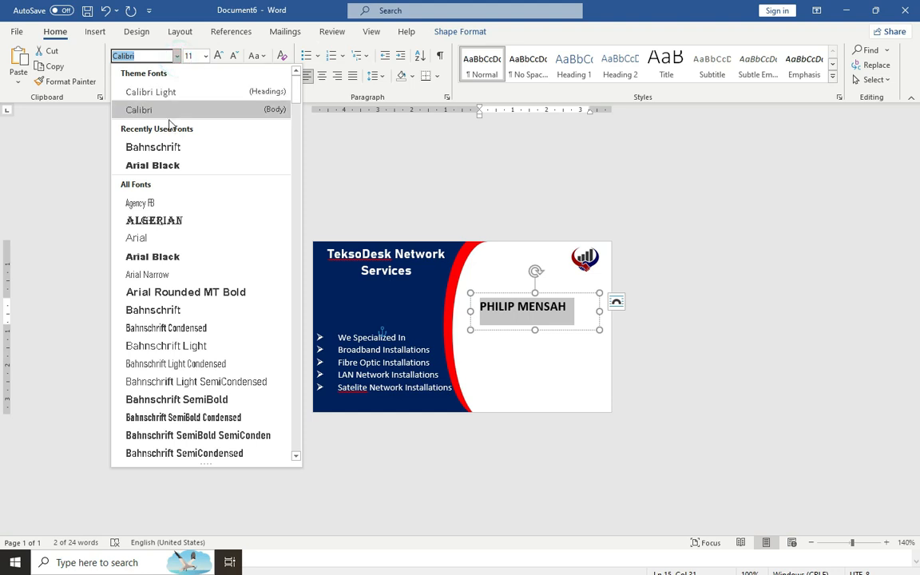
pyautogui.click(154, 148)
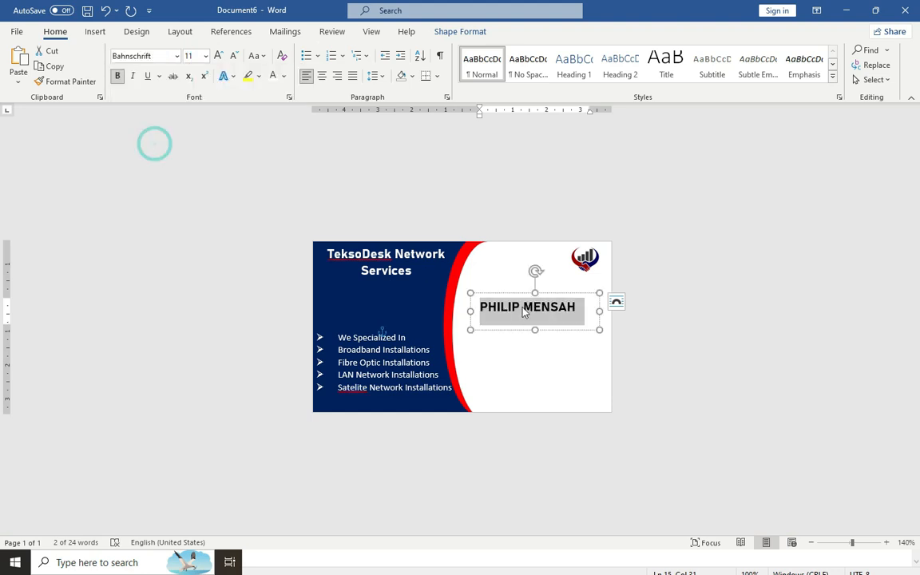
# Add a borderless text box below the name containing the pasted Managing Director title
pyautogui.click(470, 323)
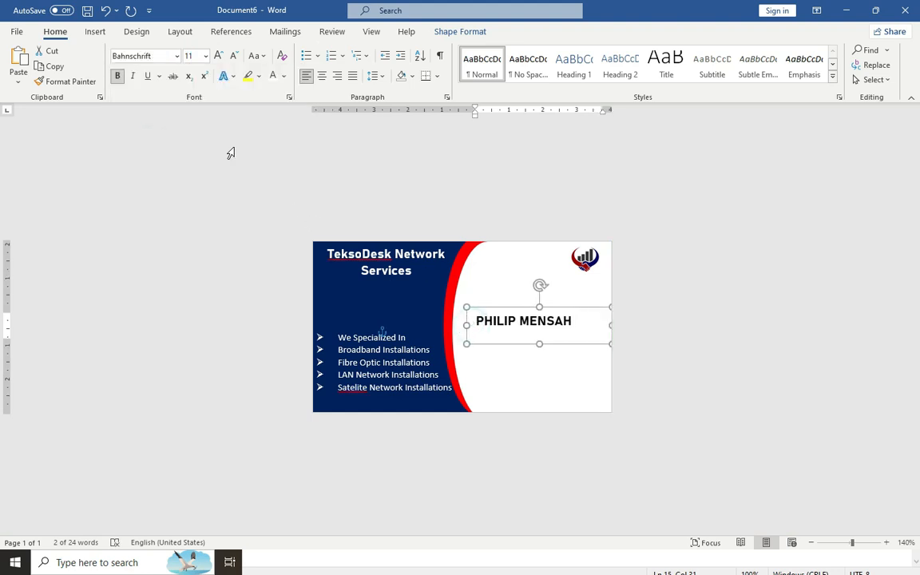
pyautogui.click(94, 32)
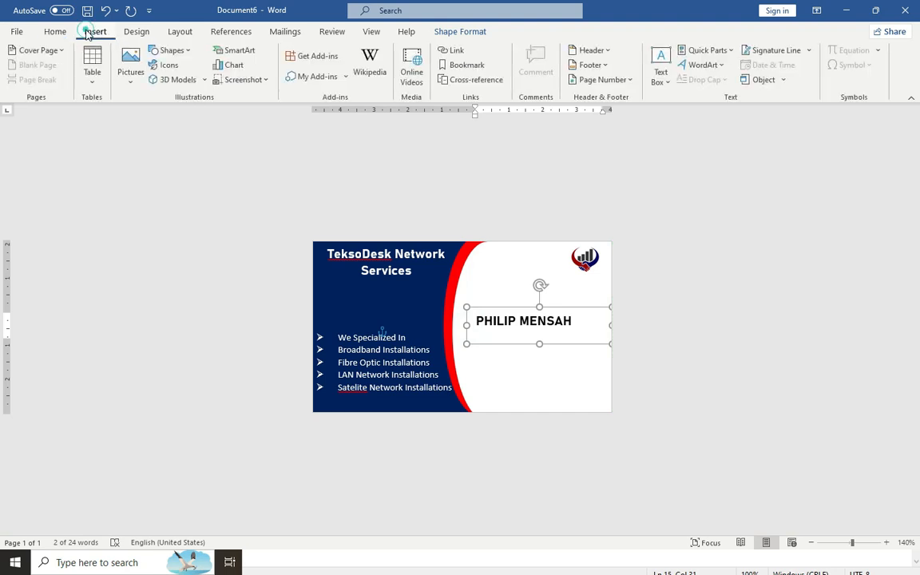
pyautogui.click(188, 53)
pyautogui.click(177, 85)
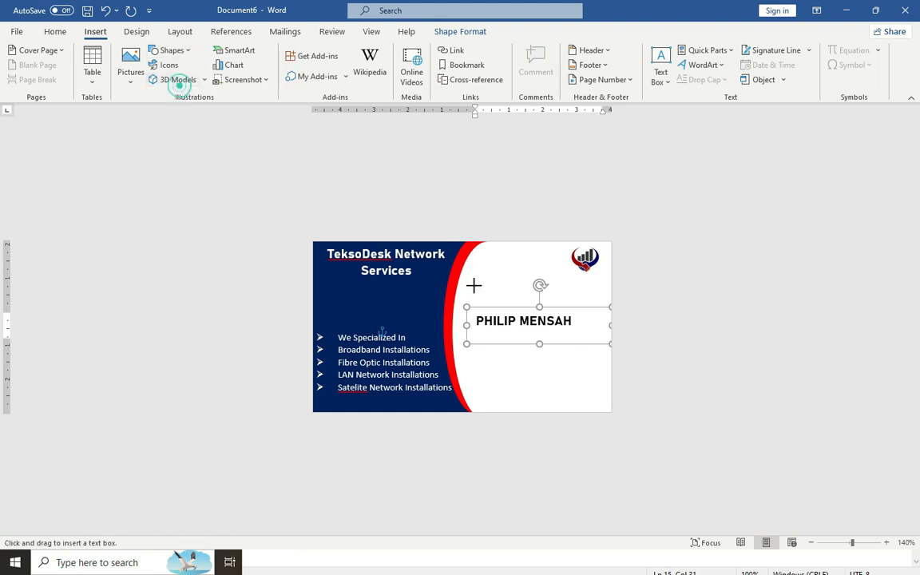
pyautogui.moveTo(479, 338); pyautogui.dragTo(583, 351)
pyautogui.click(506, 344)
pyautogui.write('Managing Director')
pyautogui.click(596, 338)
pyautogui.click(289, 65)
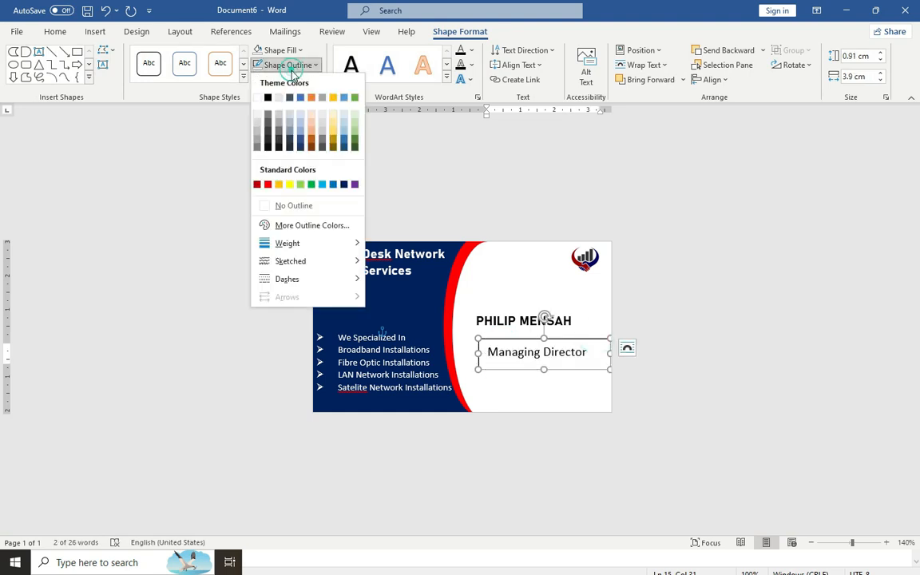
pyautogui.click(291, 210)
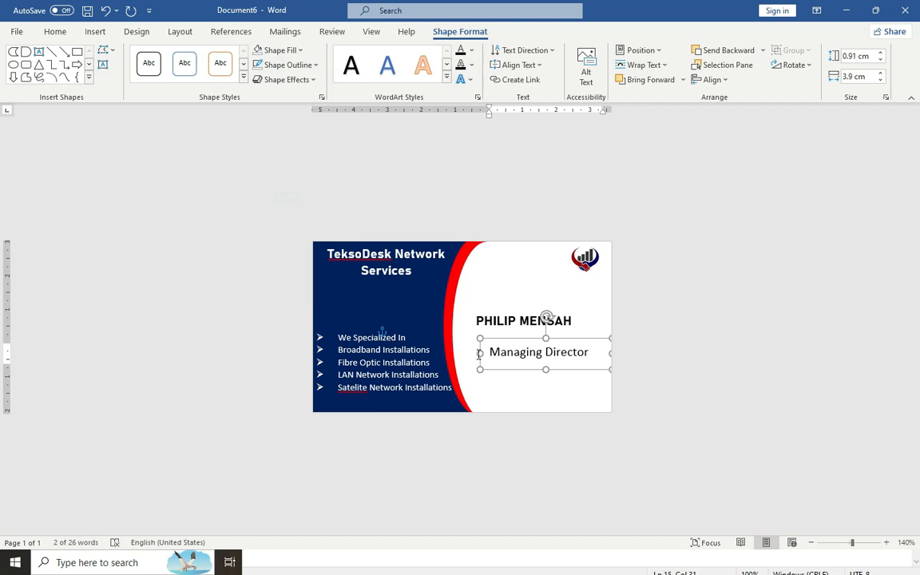
# Shrink the Managing Director text to 7 pt and make it bold
pyautogui.moveTo(491, 353); pyautogui.dragTo(589, 361)
pyautogui.click(55, 33)
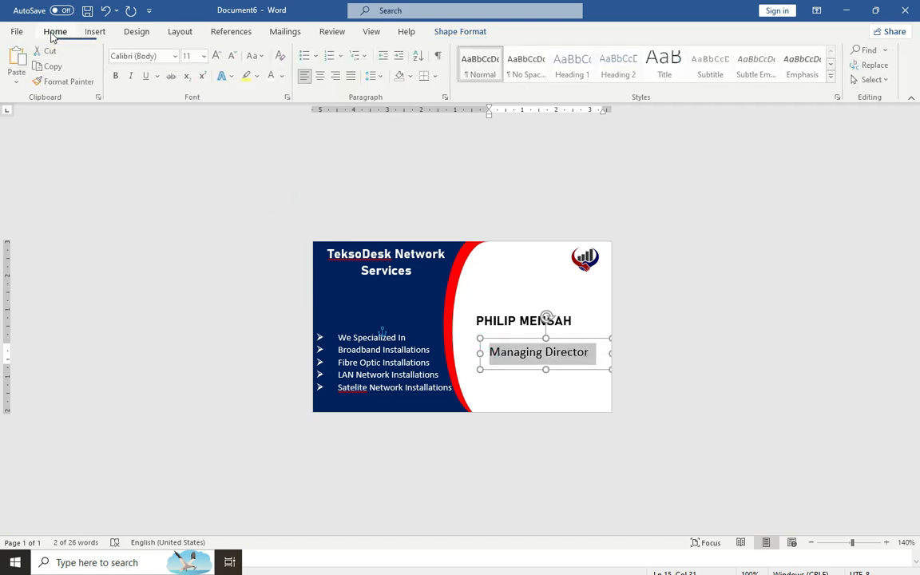
pyautogui.click(234, 55)
pyautogui.click(234, 56)
pyautogui.click(234, 56)
pyautogui.click(234, 56)
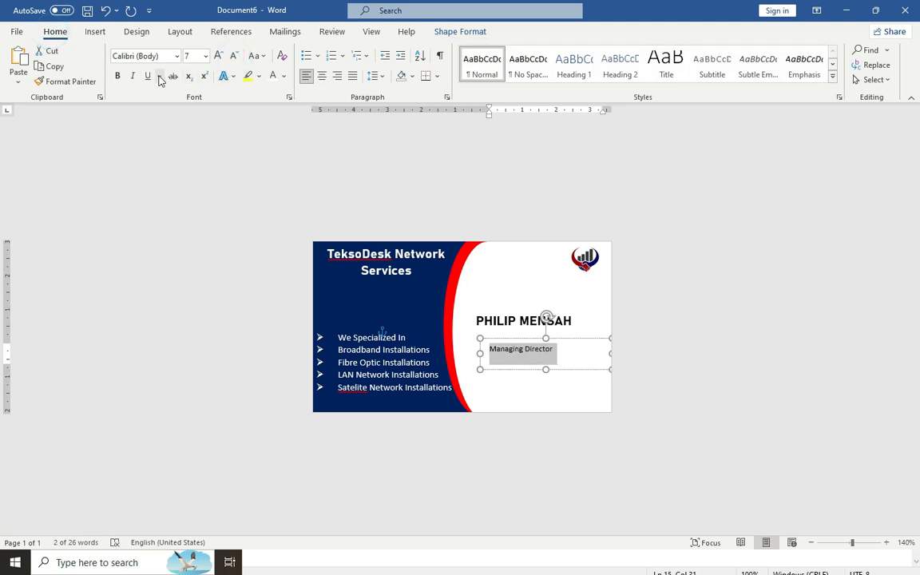
pyautogui.click(117, 75)
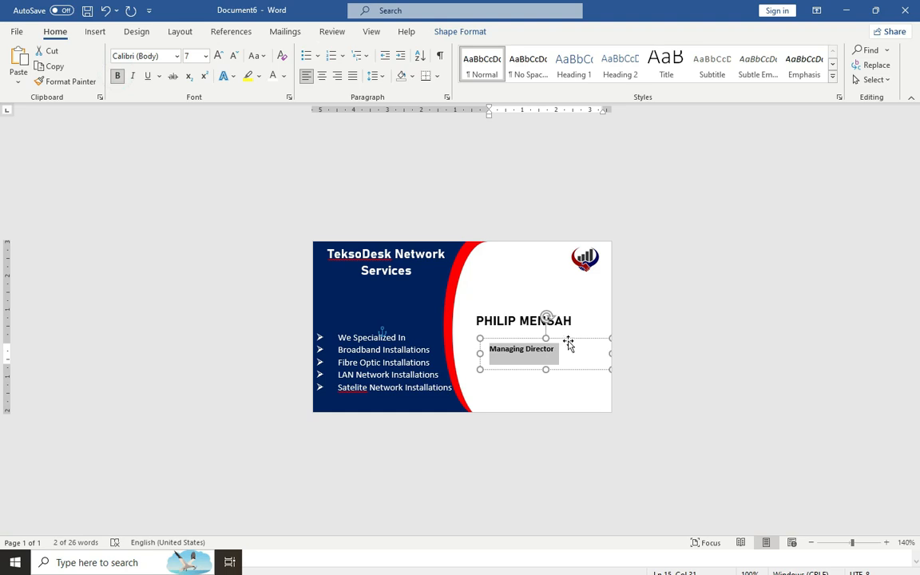
# Move the title box up just under the name and set its fill to No Fill
pyautogui.moveTo(569, 336)
pyautogui.mouseDown()
pyautogui.moveTo(576, 310)
pyautogui.moveTo(566, 341)
pyautogui.mouseUp()
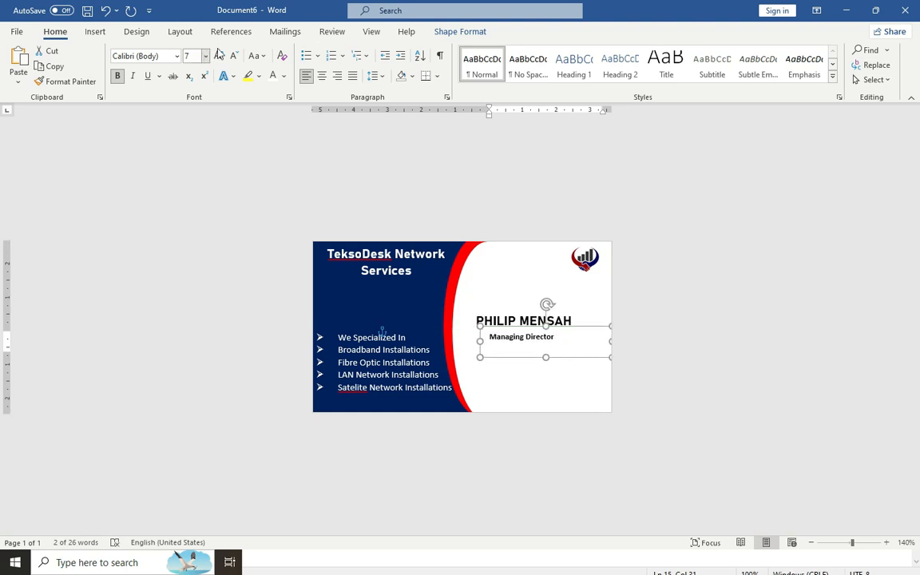
pyautogui.click(449, 35)
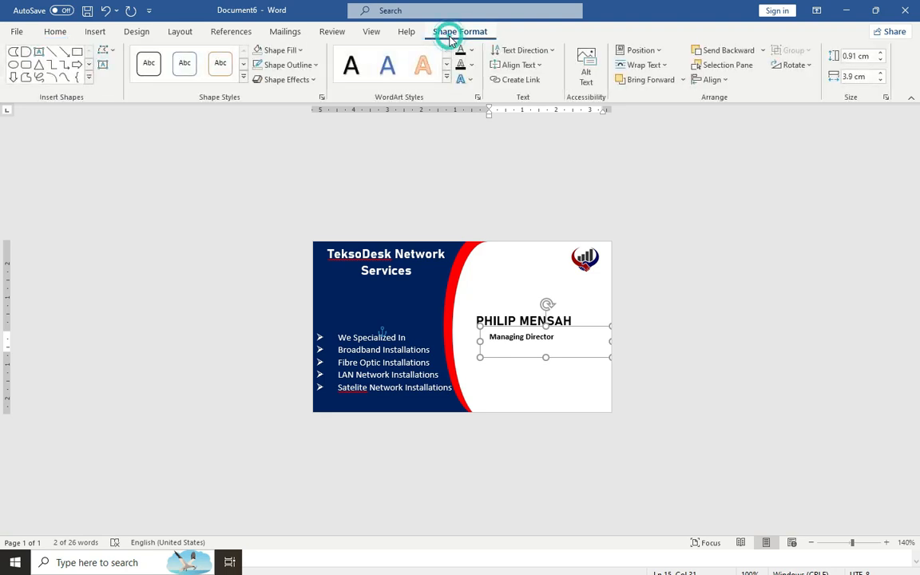
pyautogui.click(292, 50)
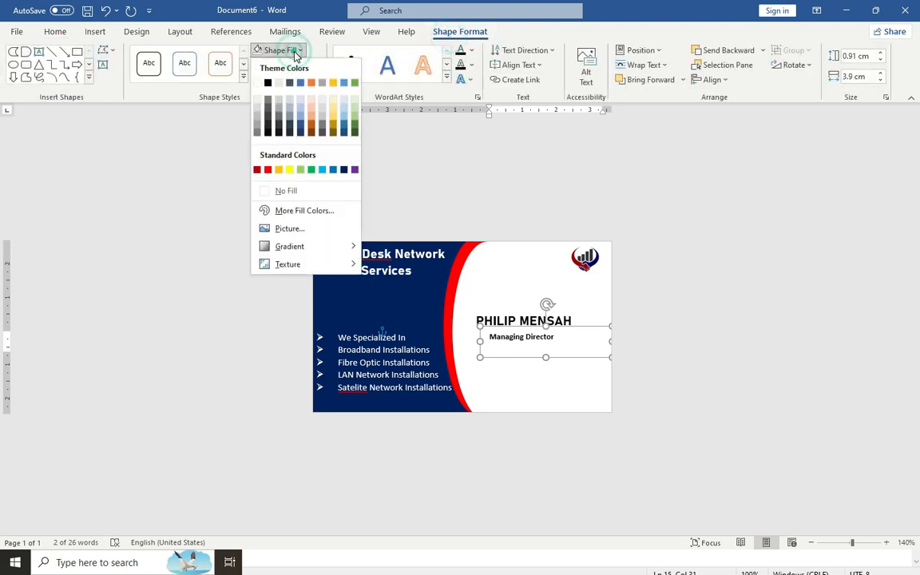
pyautogui.click(290, 190)
pyautogui.click(501, 361)
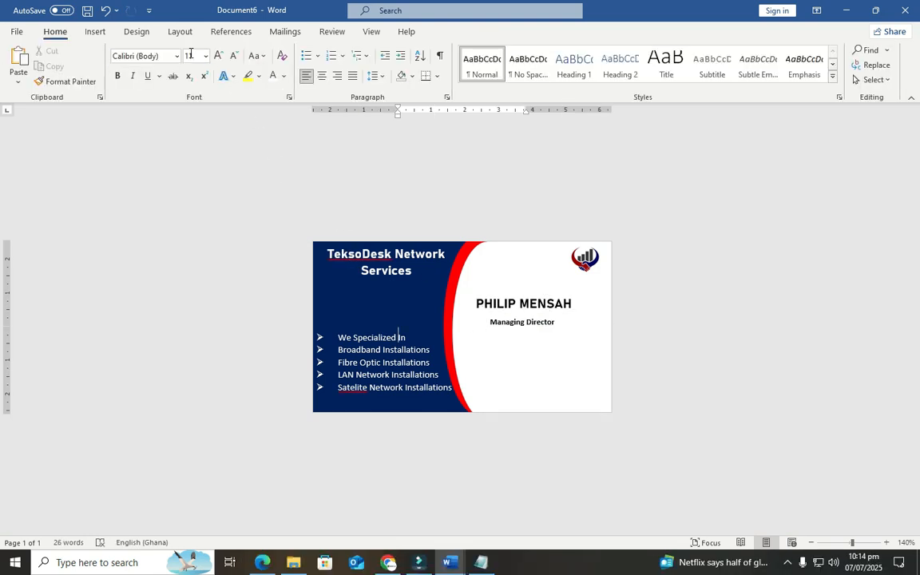
# Draw a text box below the job title, paste the phone, e-mail and website lines, and widen it
pyautogui.click(96, 32)
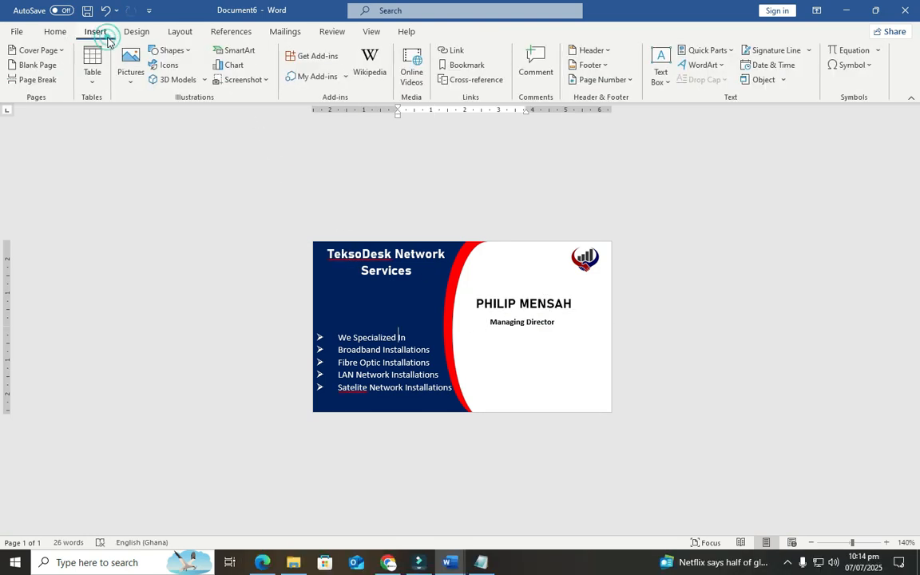
pyautogui.click(183, 53)
pyautogui.click(179, 87)
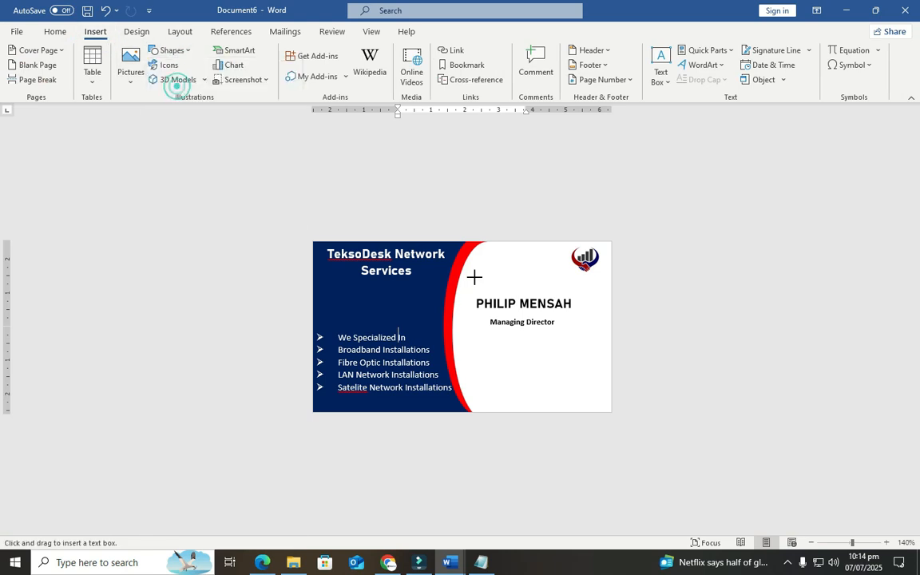
pyautogui.moveTo(470, 345); pyautogui.dragTo(608, 407)
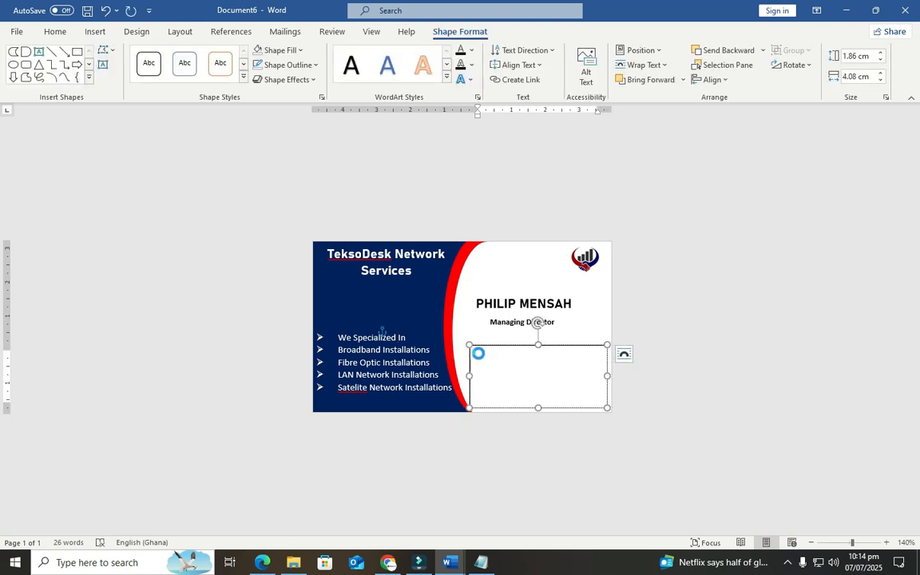
pyautogui.hotkey('ctrl', 'v')
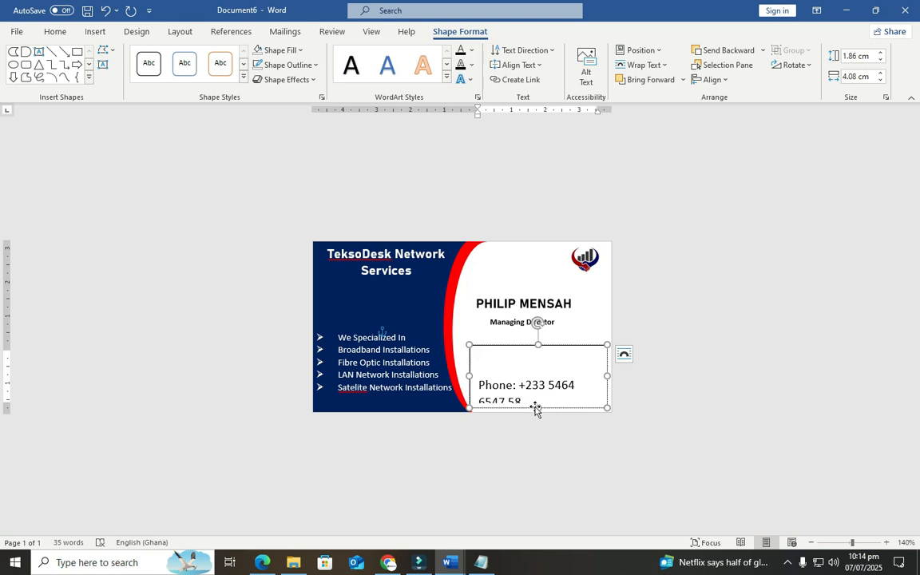
pyautogui.moveTo(606, 377); pyautogui.dragTo(661, 374)
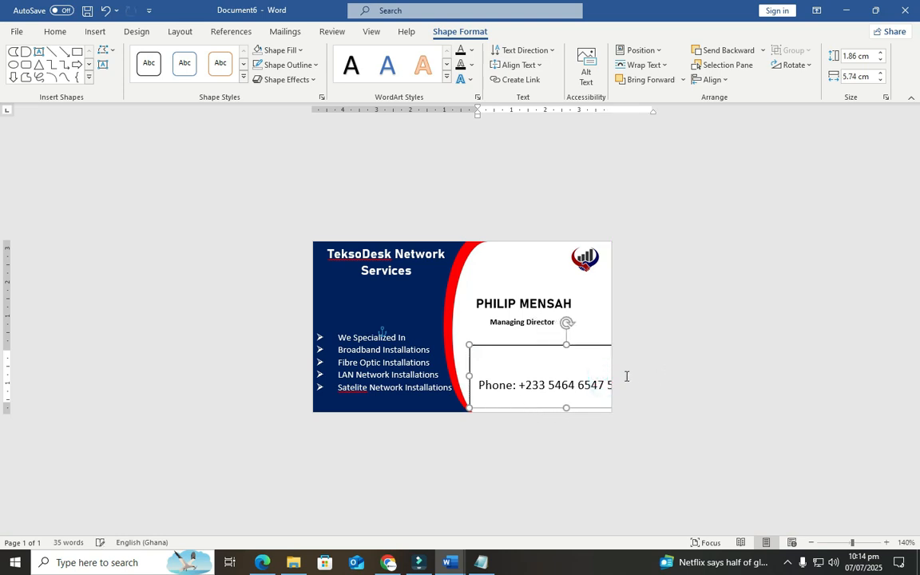
# Reduce all contact text to 7 pt and remove the space after each paragraph
pyautogui.hotkey('ctrl', 'a')
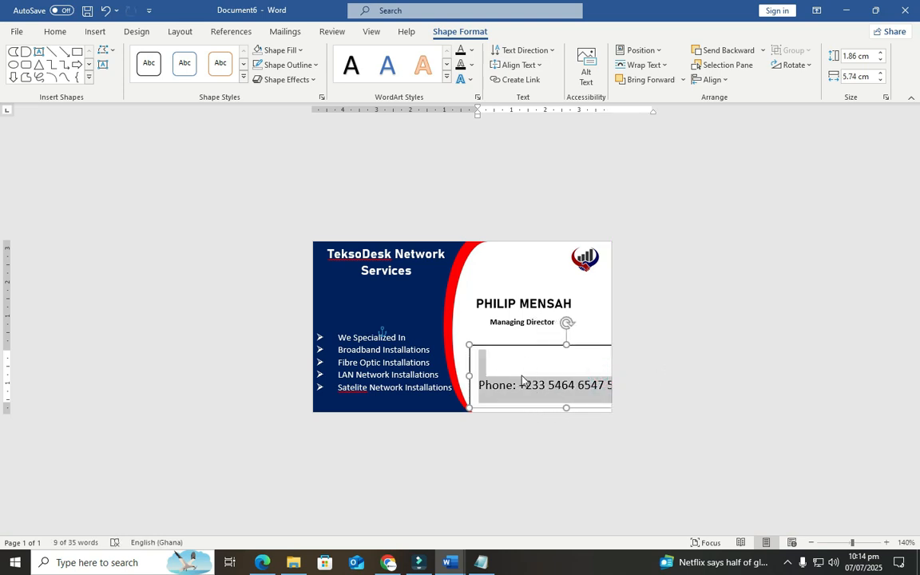
pyautogui.click(57, 33)
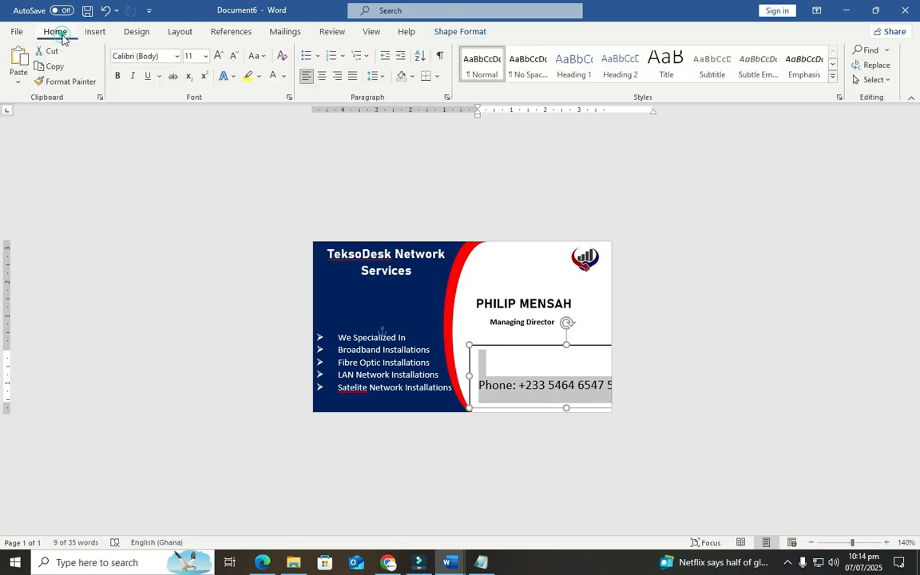
pyautogui.click(234, 57)
pyautogui.click(234, 57)
pyautogui.click(234, 58)
pyautogui.click(234, 58)
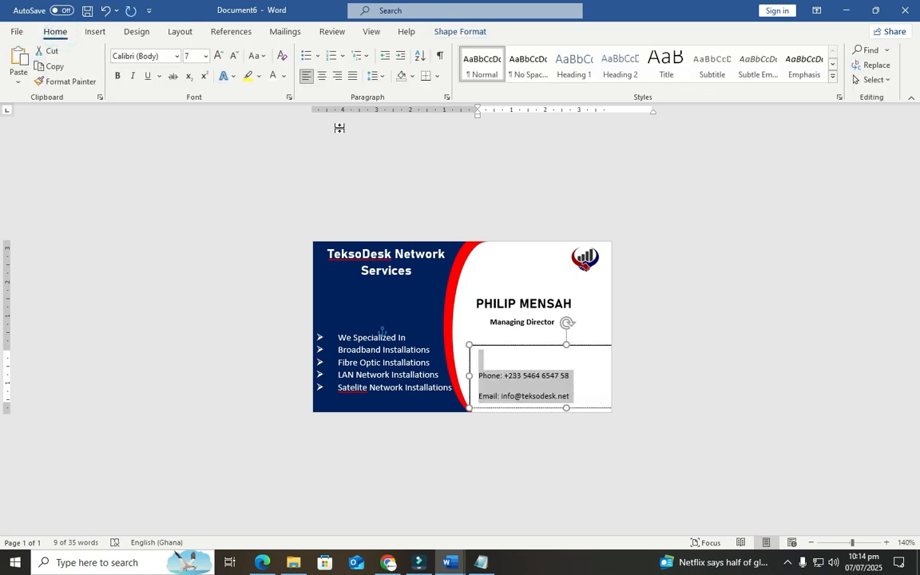
pyautogui.click(374, 77)
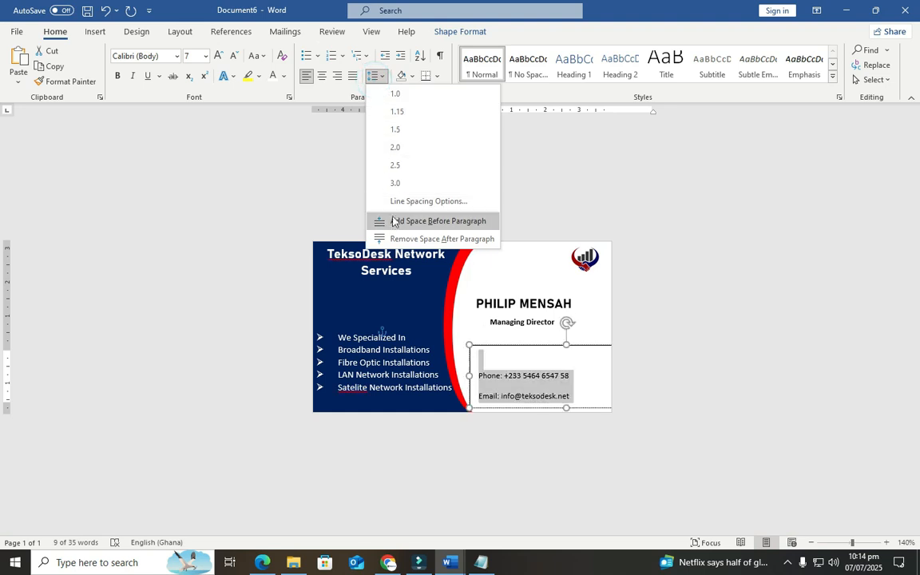
pyautogui.click(385, 239)
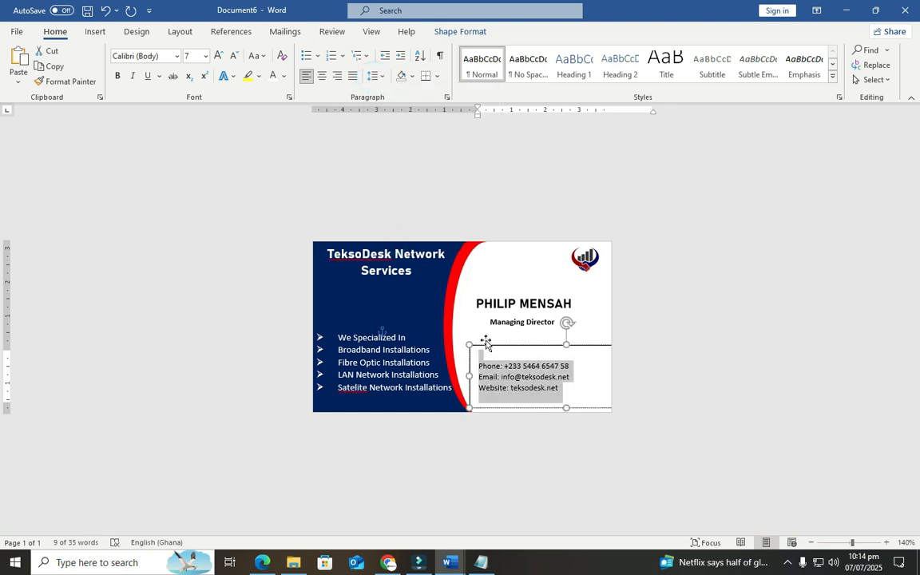
# Reposition the contact box and make its three lines bold 8 pt text
pyautogui.moveTo(487, 346); pyautogui.dragTo(487, 334)
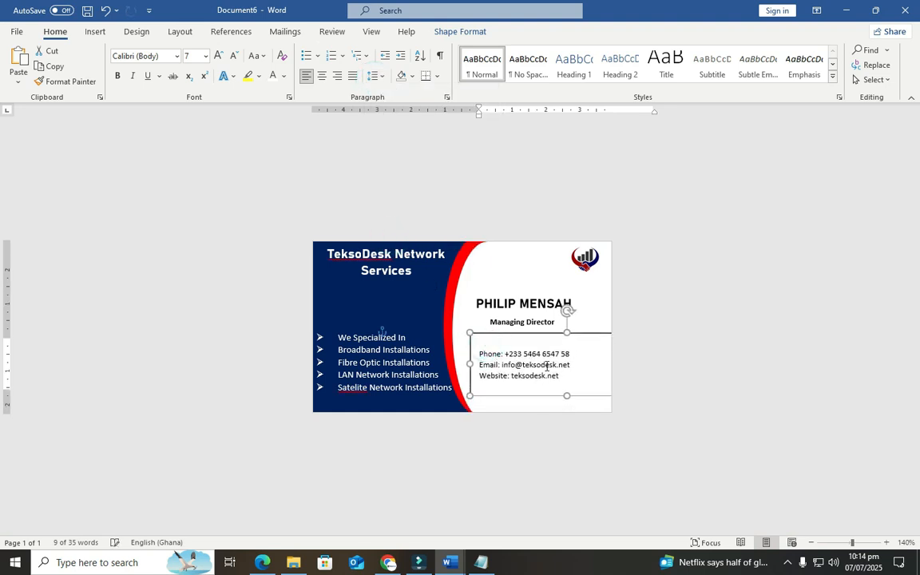
pyautogui.moveTo(563, 373); pyautogui.dragTo(477, 352)
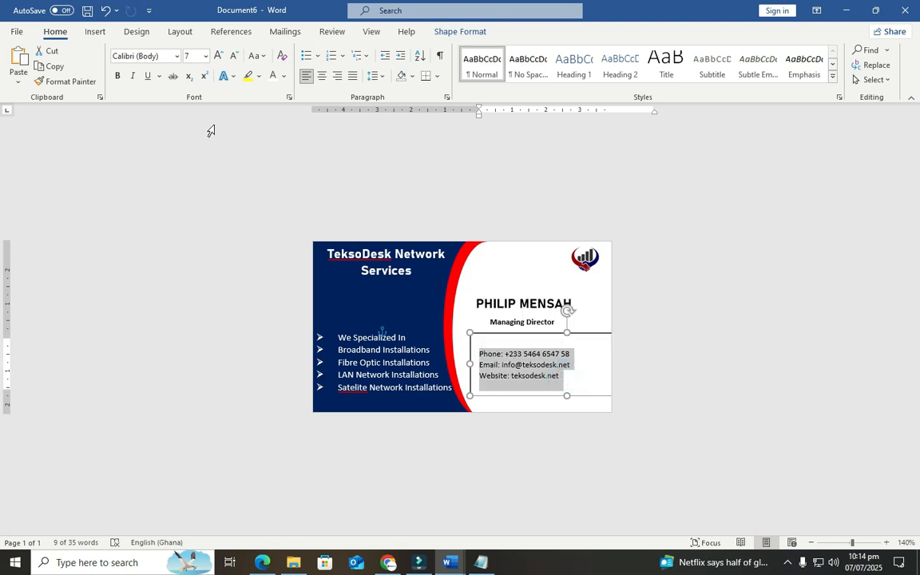
pyautogui.click(218, 58)
pyautogui.click(117, 76)
pyautogui.moveTo(507, 332); pyautogui.dragTo(511, 326)
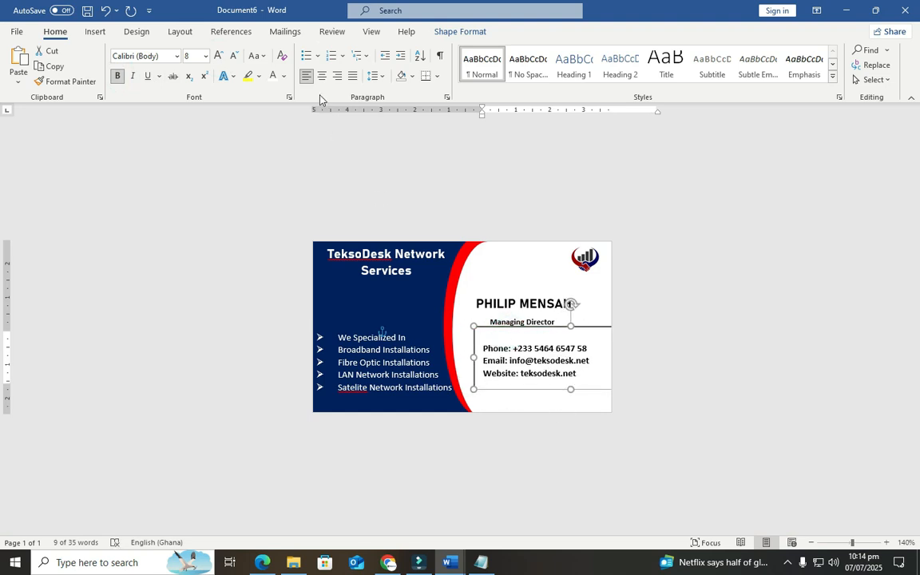
pyautogui.click(440, 34)
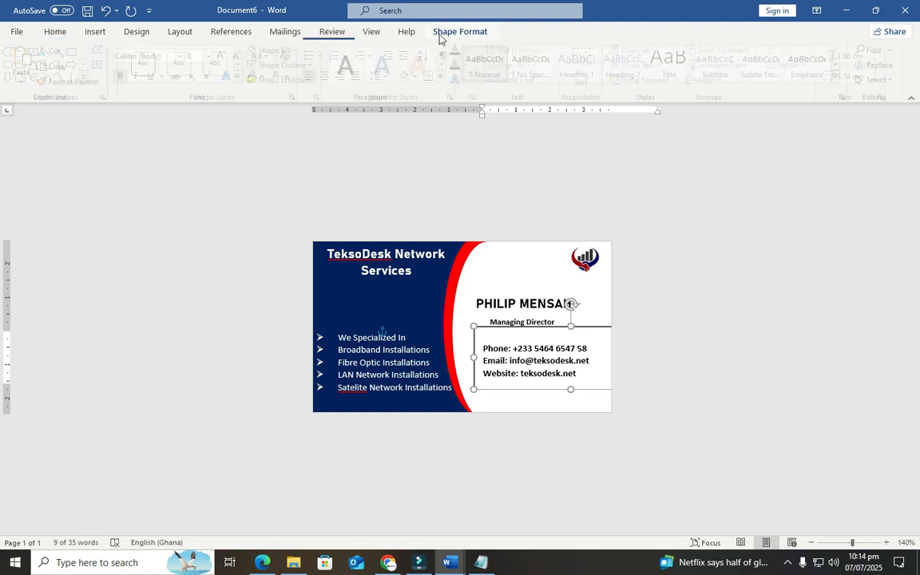
# Set the contact details box's Shape Outline to No Outline
pyautogui.click(295, 65)
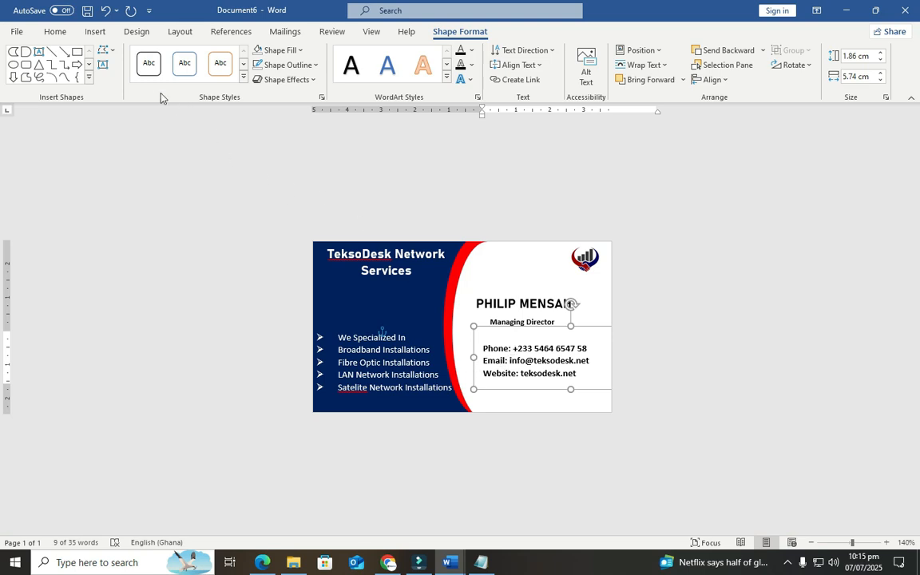
# Insert the ringing phone icon from the stock icons' 'call' results
pyautogui.click(96, 32)
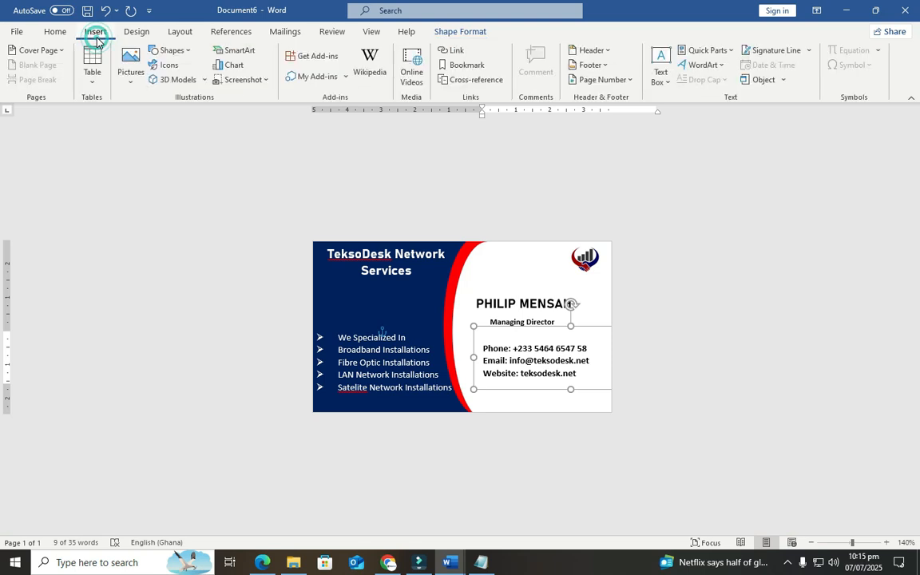
pyautogui.click(168, 68)
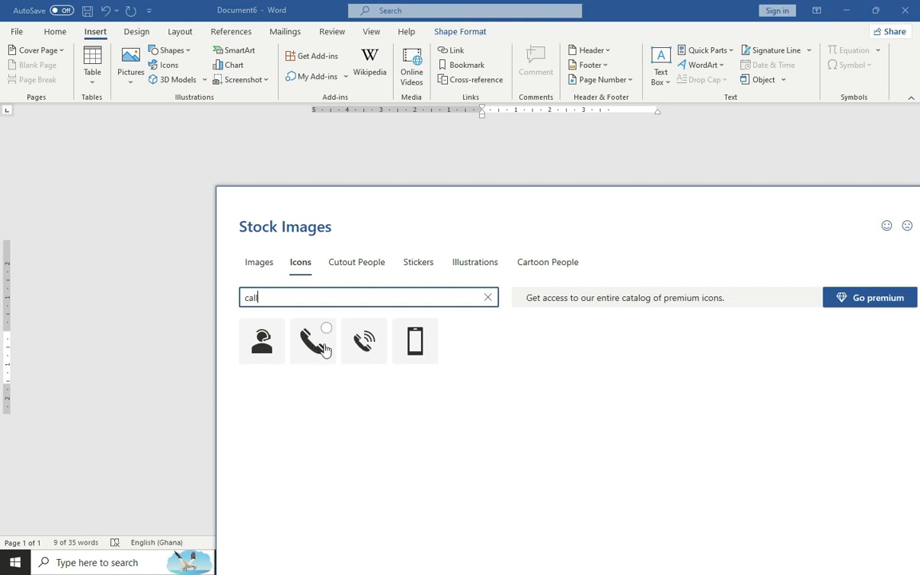
pyautogui.click(372, 329)
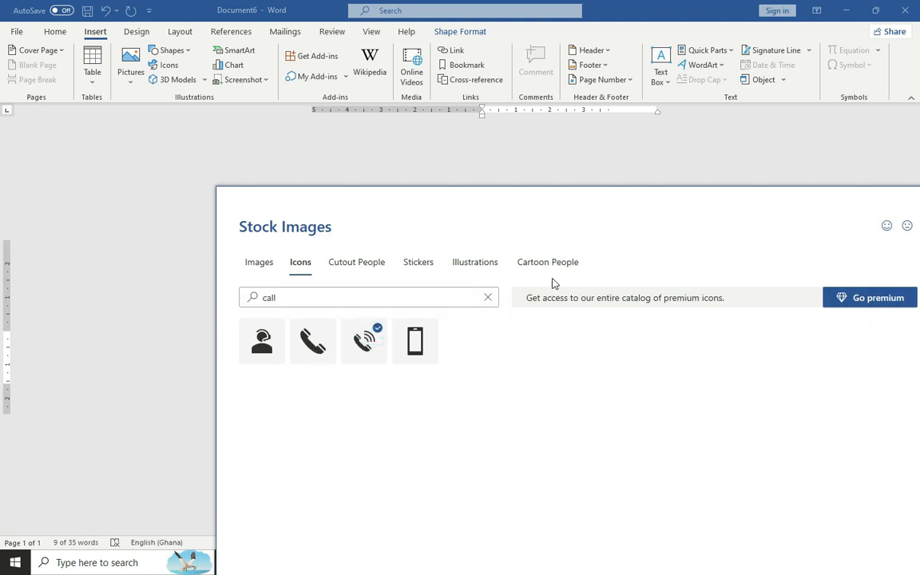
pyautogui.moveTo(578, 200); pyautogui.dragTo(496, 119)
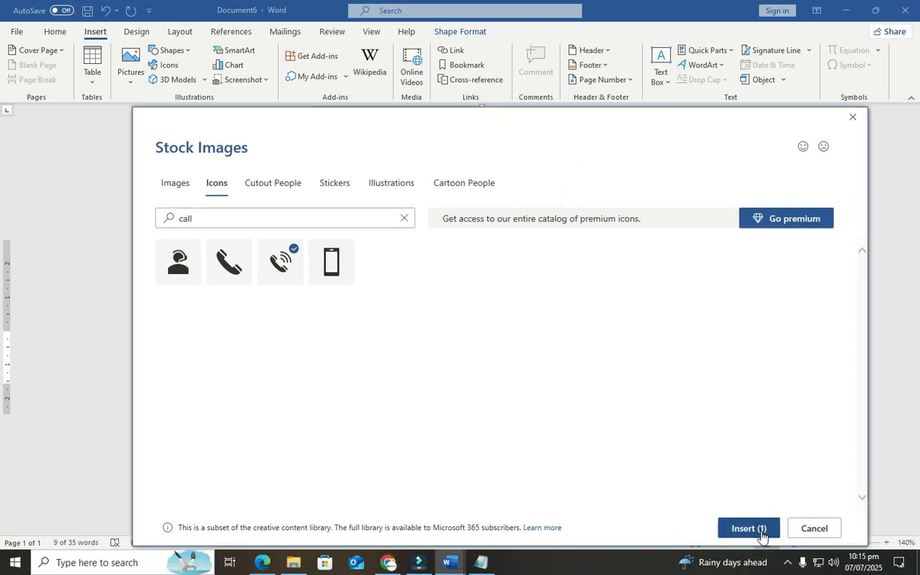
pyautogui.click(761, 532)
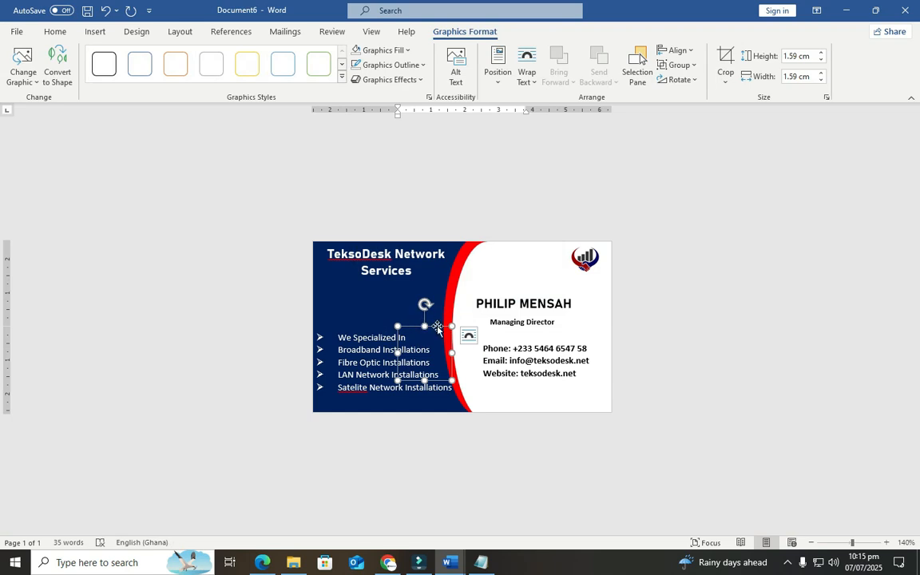
# Set the phone icon to In Front of Text, shrink it, and place it beside the phone line
pyautogui.click(528, 89)
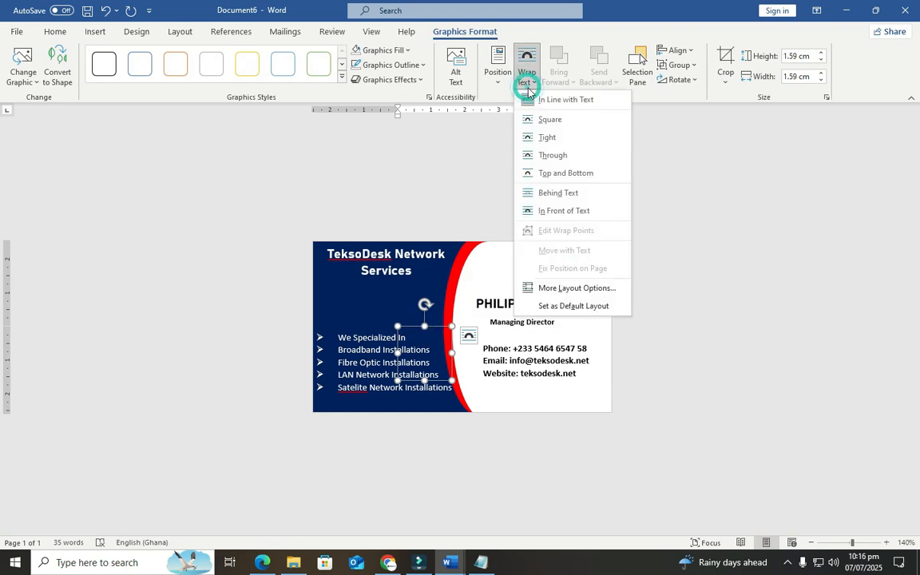
pyautogui.click(538, 212)
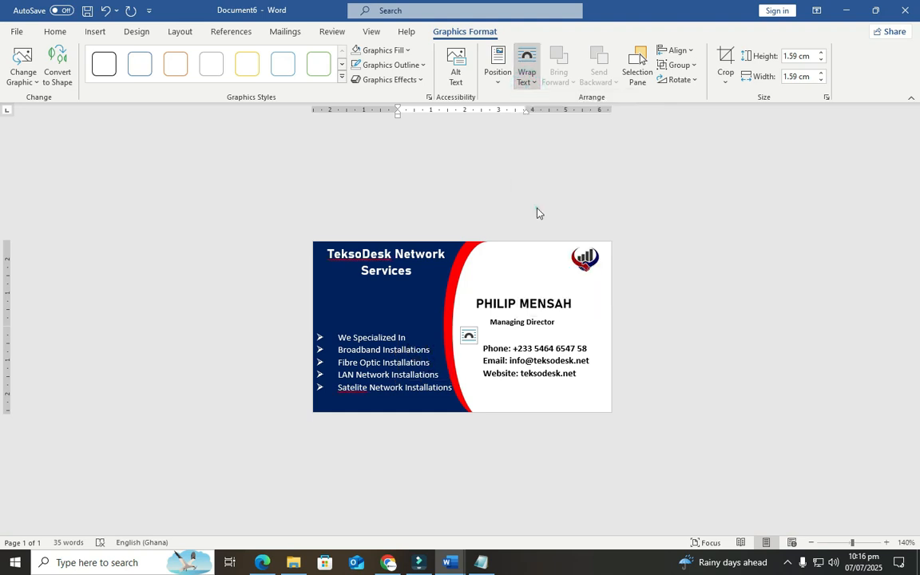
pyautogui.moveTo(399, 382); pyautogui.dragTo(451, 356)
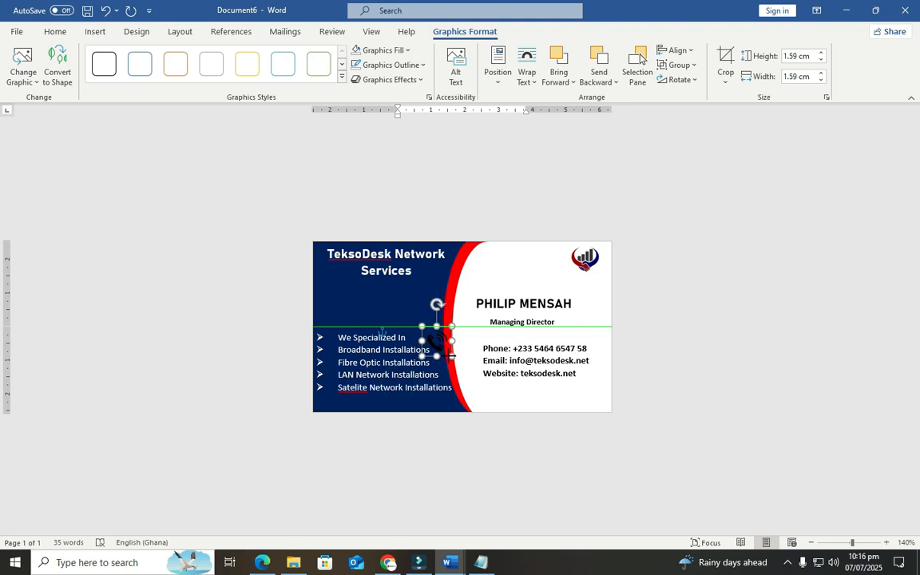
pyautogui.click(684, 356)
# Delete the 'Phone:' label so the line shows only the number
pyautogui.click(512, 349)
pyautogui.doubleClick(507, 349)
pyautogui.press('BackSpace')
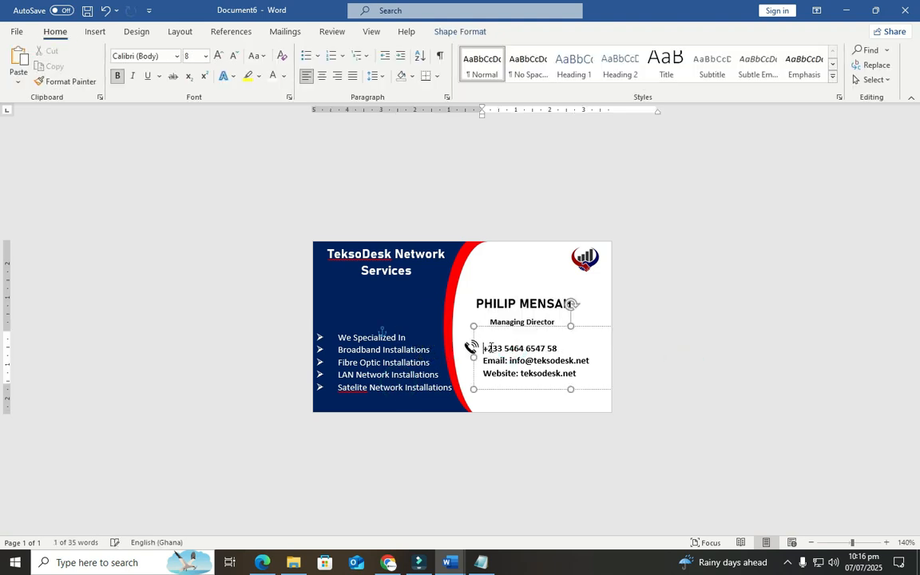
pyautogui.click(672, 299)
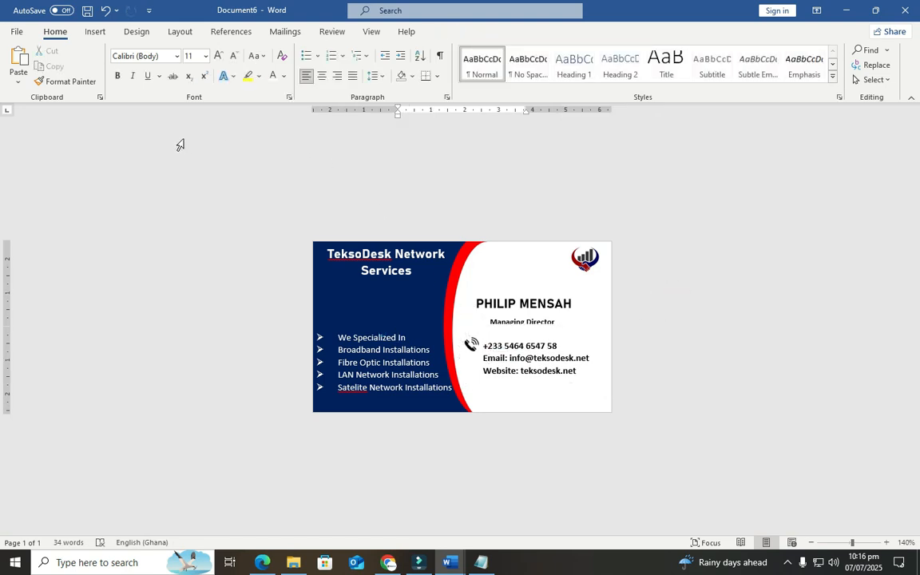
pyautogui.click(96, 32)
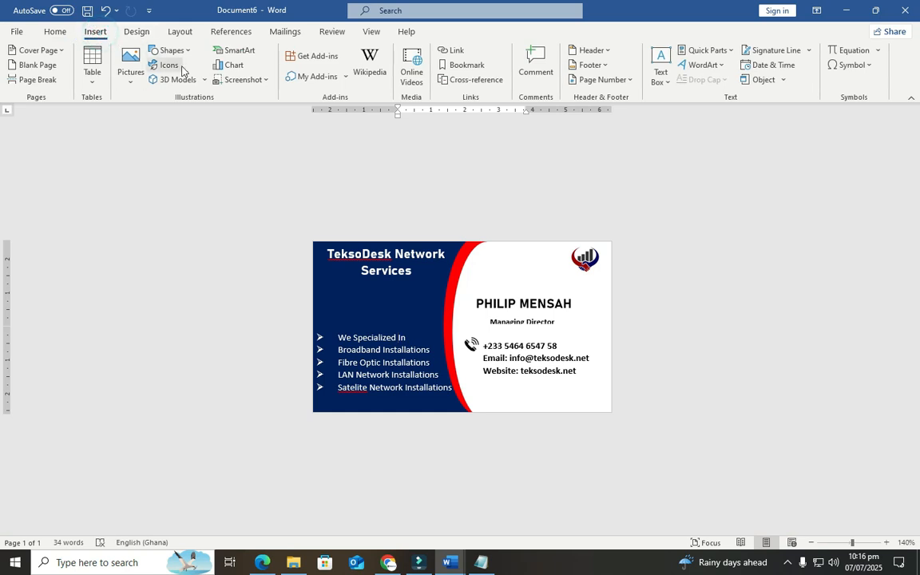
# Search the stock icons for 'email' and insert the plain envelope icon
pyautogui.click(177, 71)
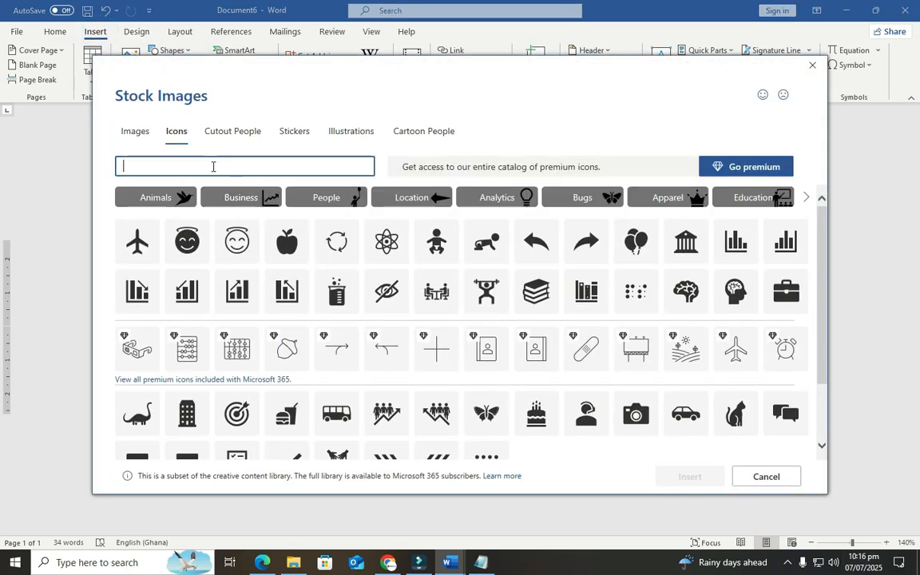
pyautogui.click(213, 166)
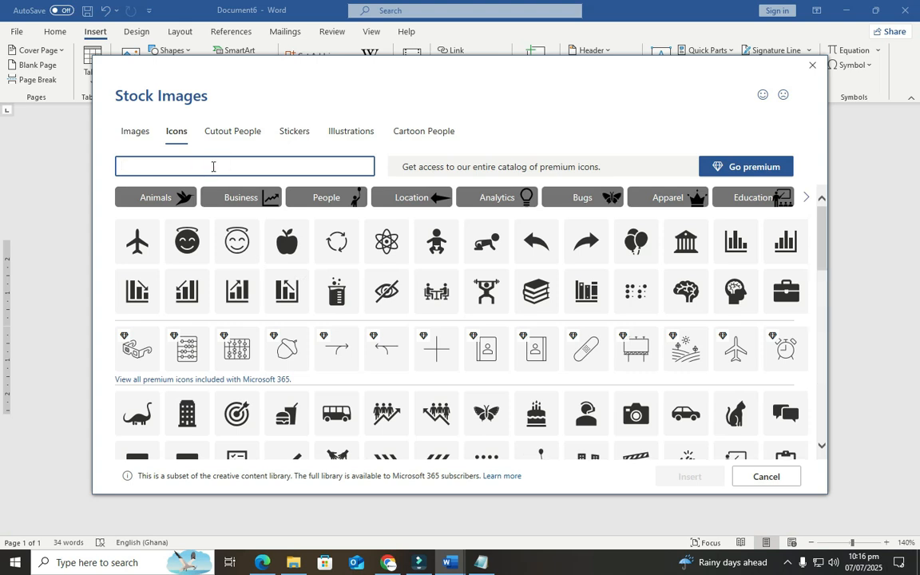
pyautogui.write('email')
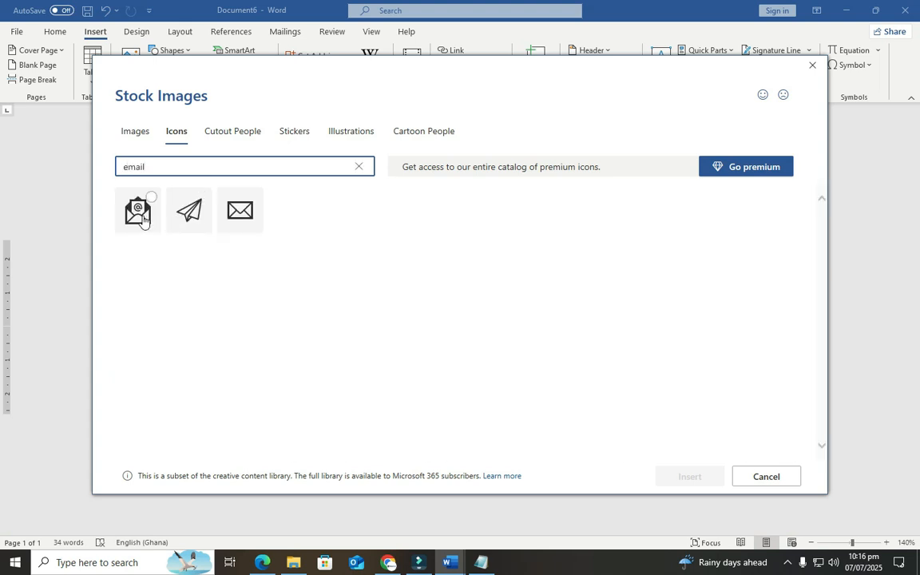
pyautogui.click(240, 211)
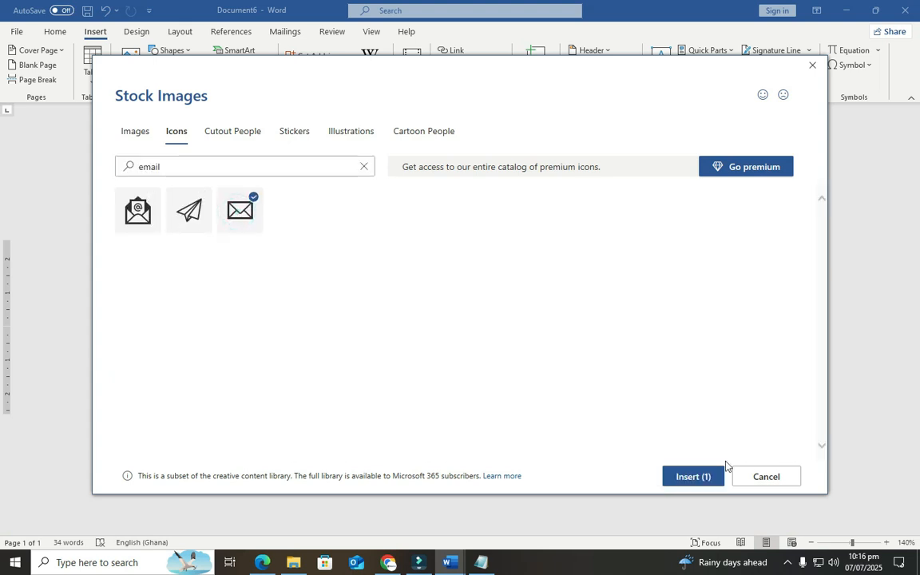
pyautogui.click(706, 477)
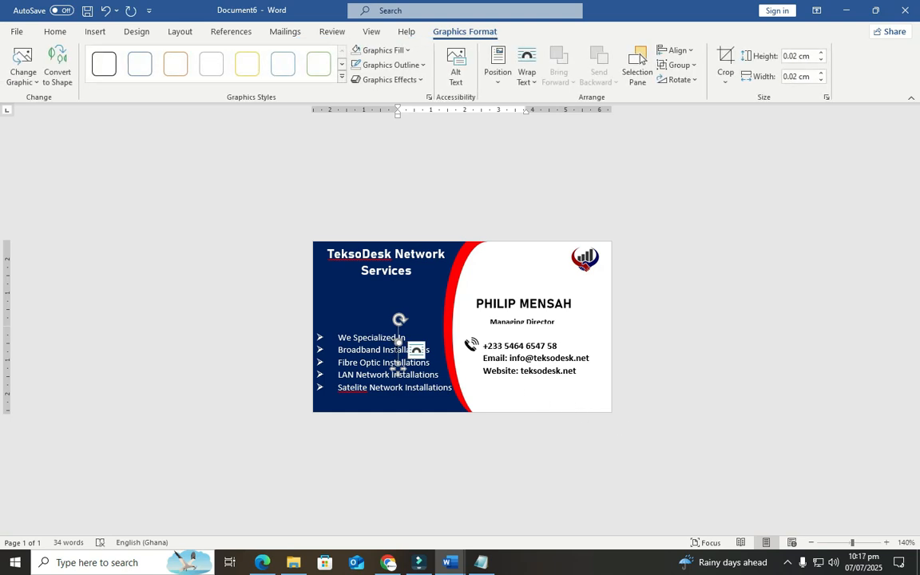
# Float the envelope In Front of Text beside the email line and delete the 'Email:' label
pyautogui.click(532, 88)
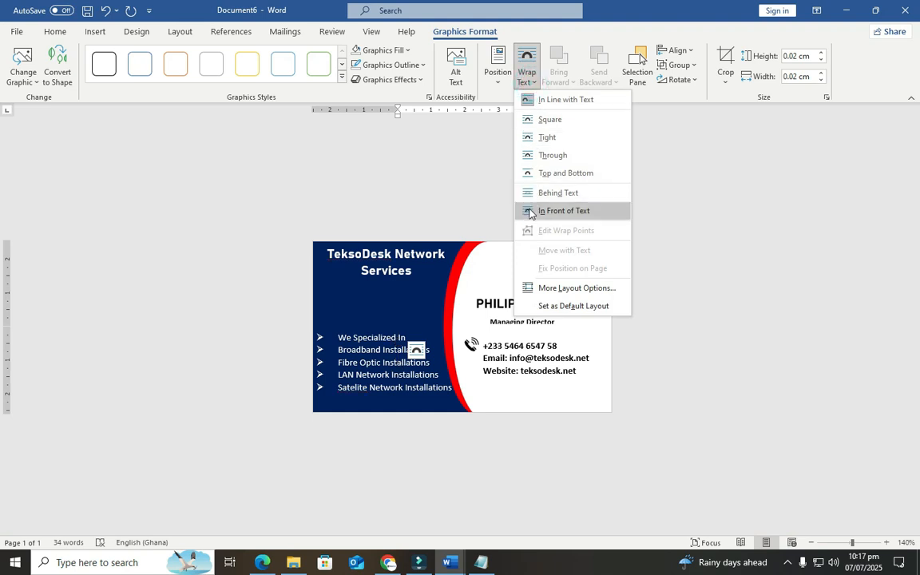
pyautogui.click(529, 210)
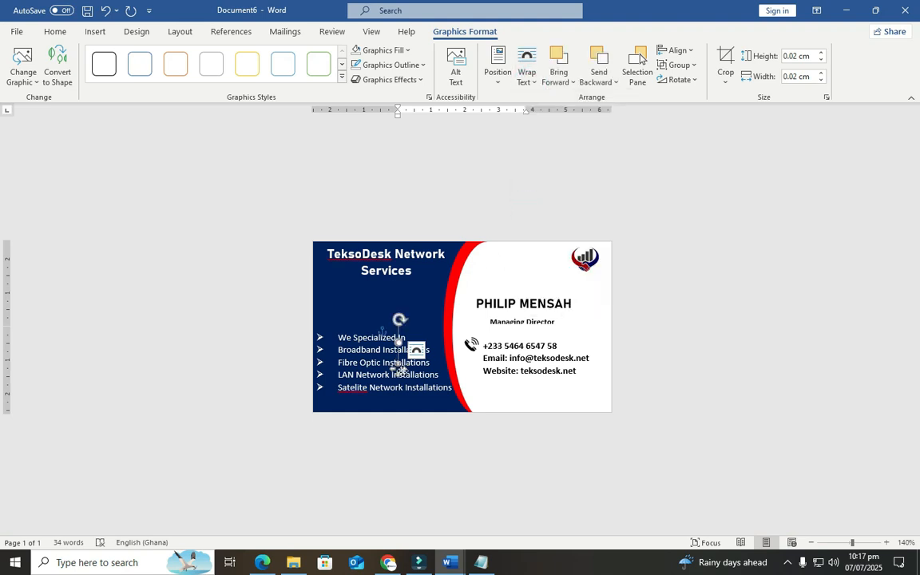
pyautogui.moveTo(416, 349); pyautogui.dragTo(483, 359)
pyautogui.click(471, 361)
pyautogui.click(508, 364)
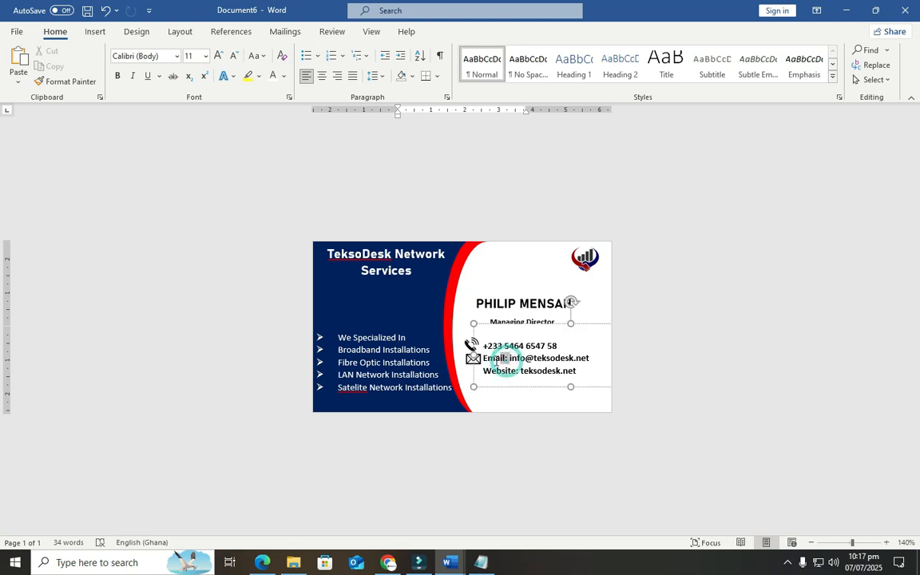
pyautogui.press('Delete')
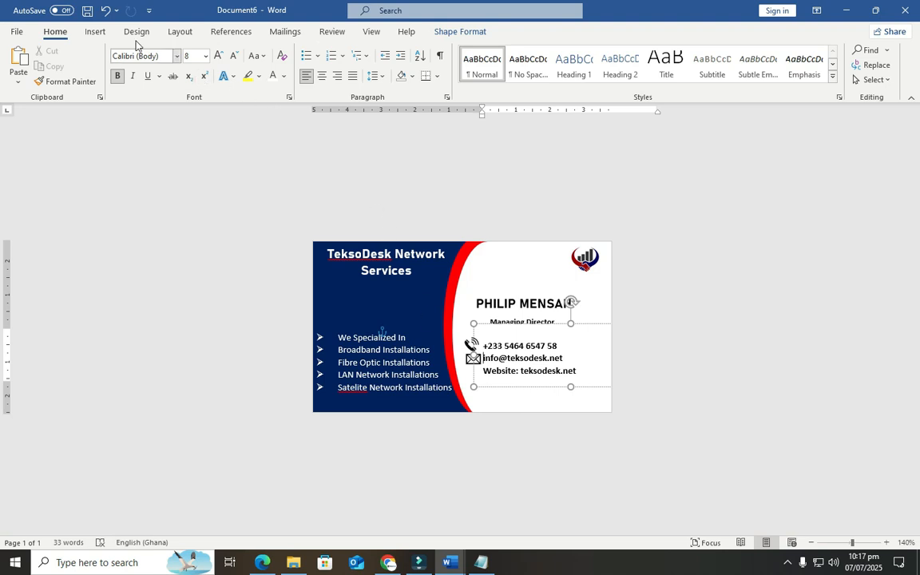
# Search the stock icons for 'globe' and insert the second globe icon beside the website line
pyautogui.click(95, 31)
pyautogui.click(169, 66)
pyautogui.write('globe')
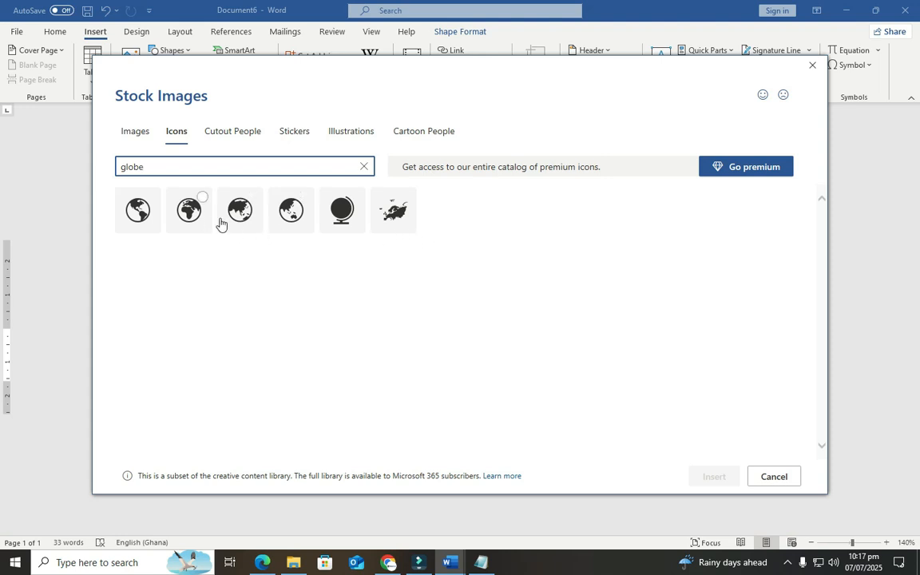
pyautogui.click(190, 210)
pyautogui.click(706, 476)
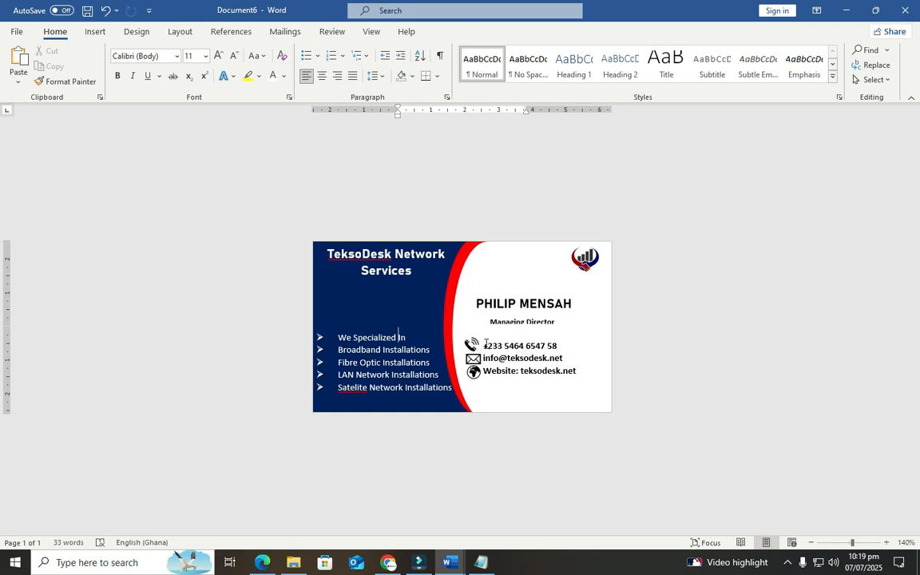
pyautogui.moveTo(482, 345); pyautogui.dragTo(577, 376)
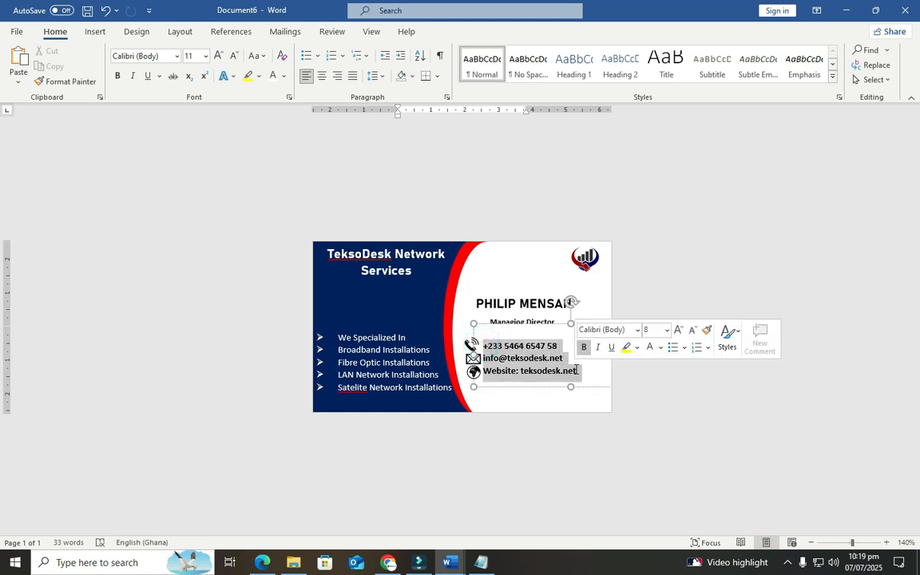
# Set the contact lines' spacing to 1.5 and remove the 'Website:' label
pyautogui.click(387, 74)
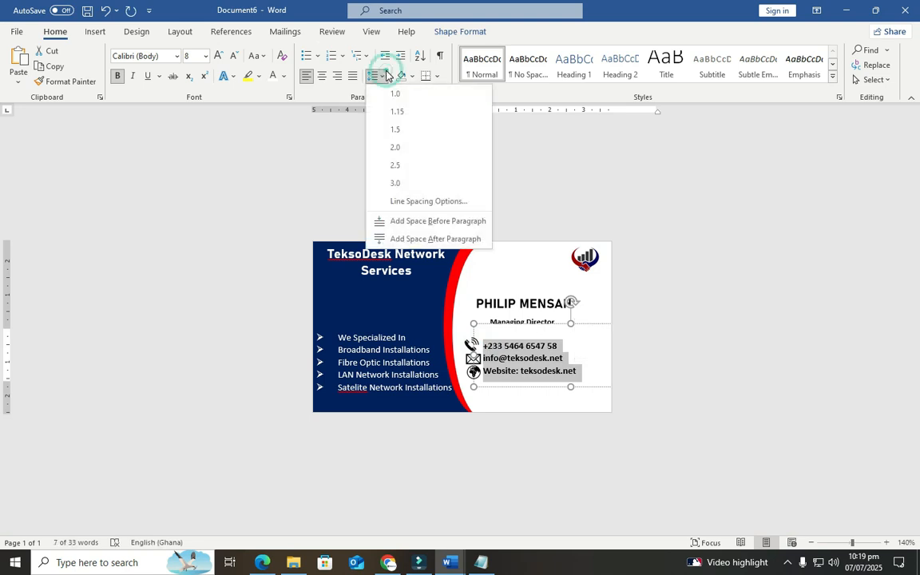
pyautogui.click(398, 136)
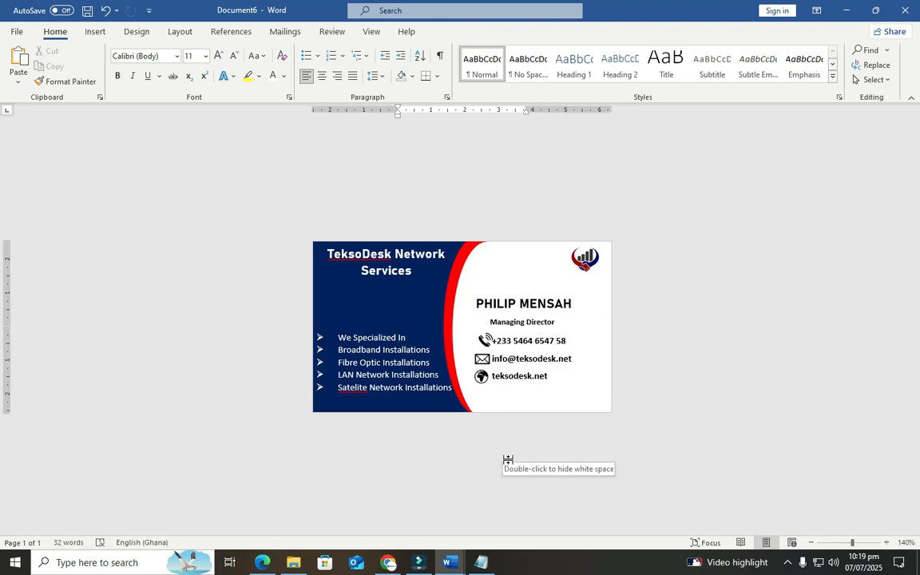
pyautogui.click(493, 570)
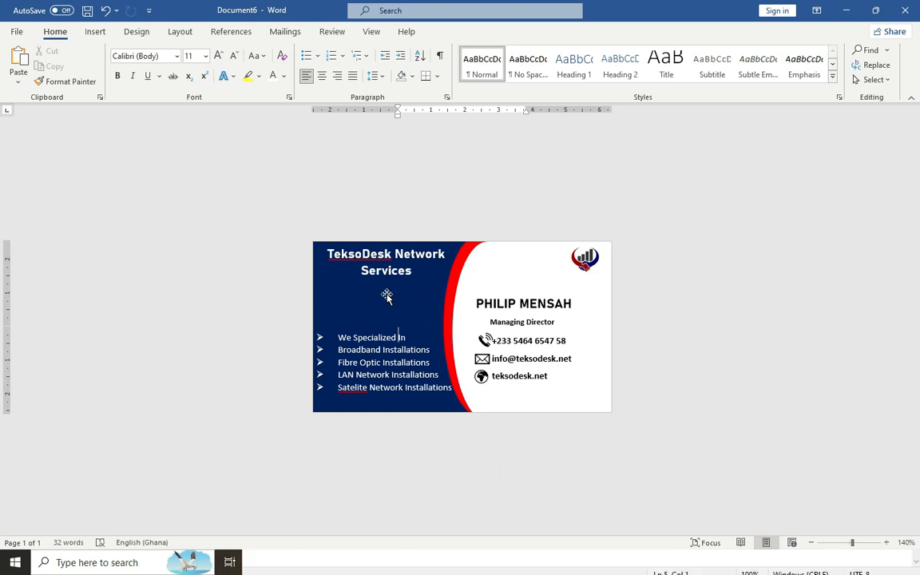
# Draw a text box under the company name and paste the address into it
pyautogui.click(95, 32)
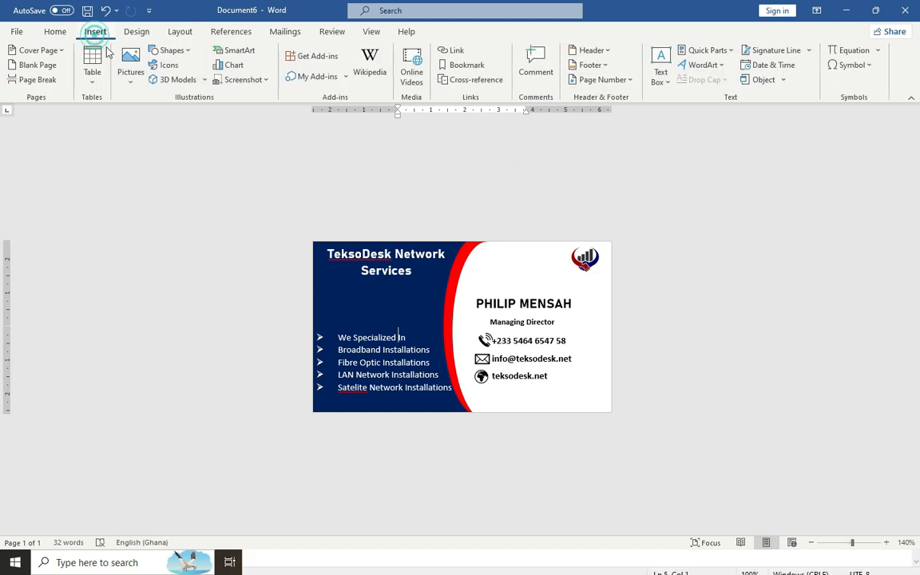
pyautogui.click(186, 51)
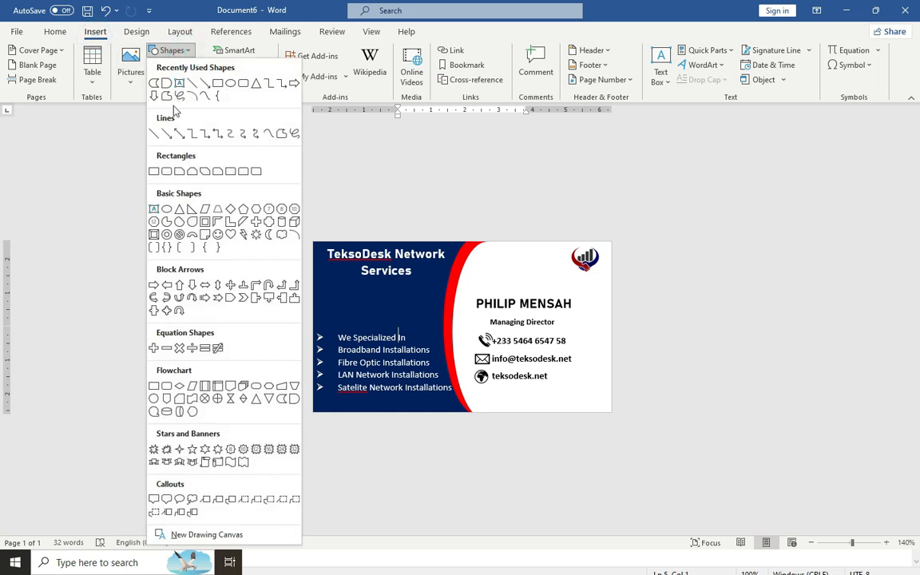
pyautogui.click(159, 83)
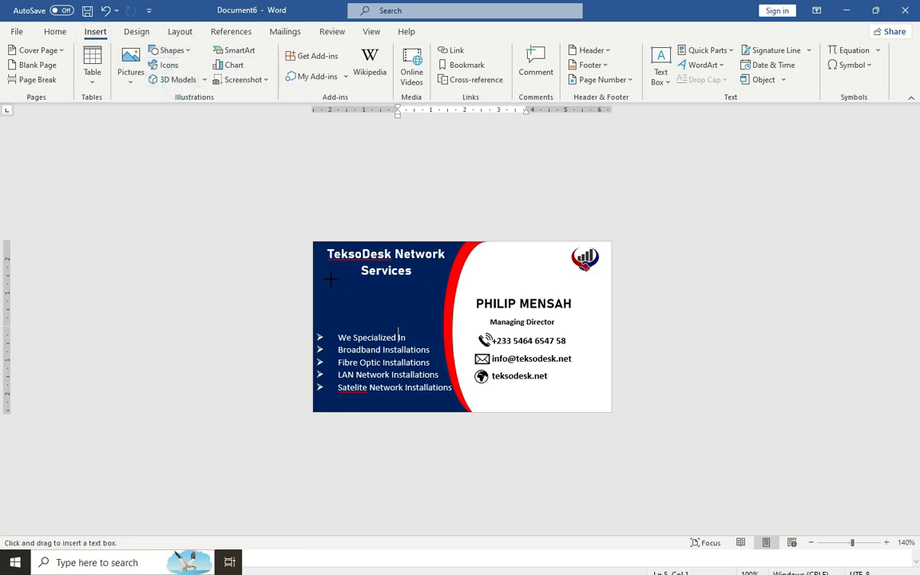
pyautogui.moveTo(327, 279); pyautogui.dragTo(438, 292)
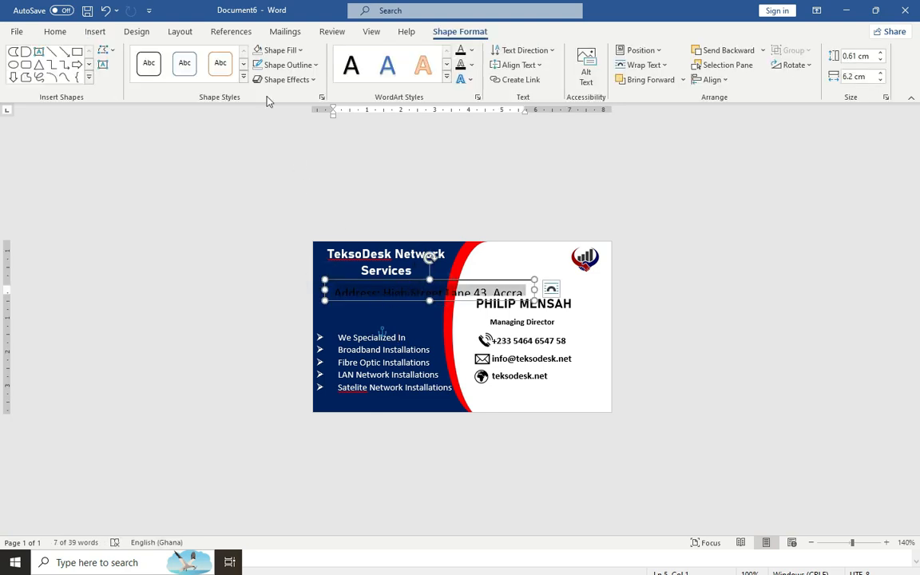
# Shrink the address text to 5 pt and colour it white
pyautogui.click(56, 34)
pyautogui.click(233, 56)
pyautogui.click(233, 56)
pyautogui.click(233, 56)
pyautogui.click(234, 56)
pyautogui.click(233, 56)
pyautogui.click(233, 56)
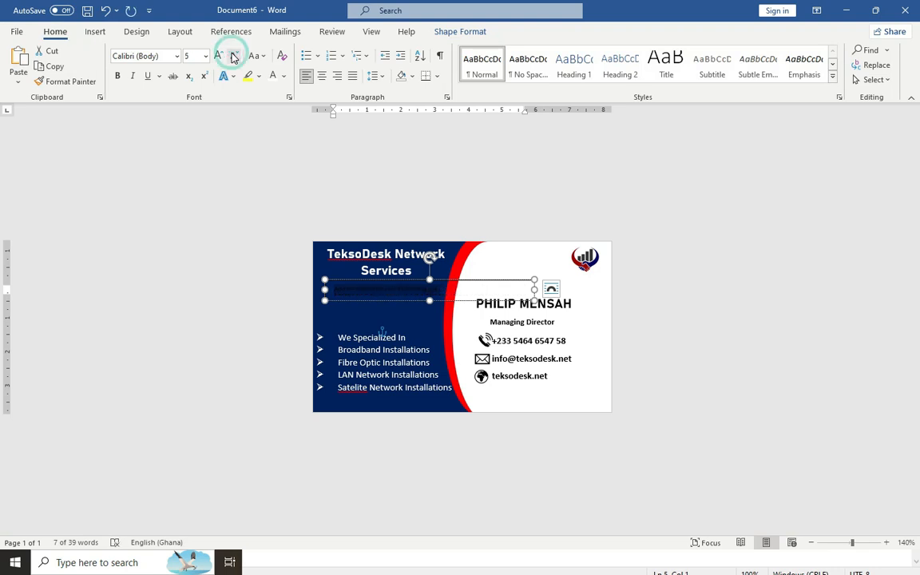
pyautogui.click(274, 77)
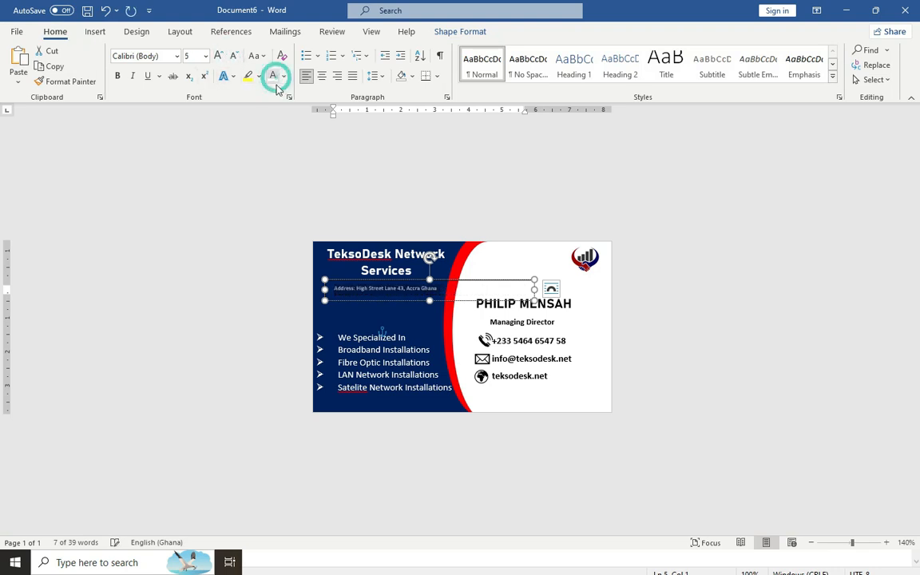
# Set the address box's Shape Outline to No Outline
pyautogui.click(490, 215)
pyautogui.click(435, 280)
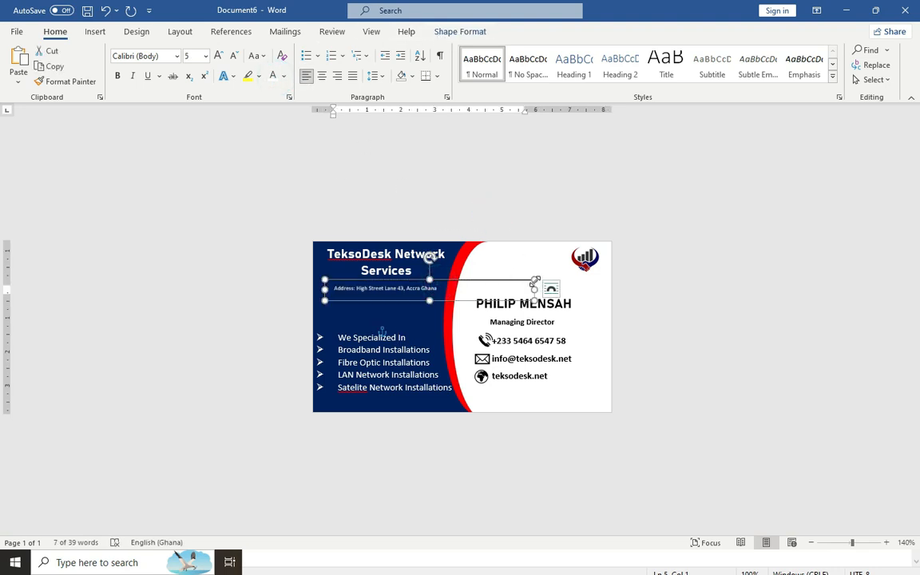
pyautogui.click(445, 31)
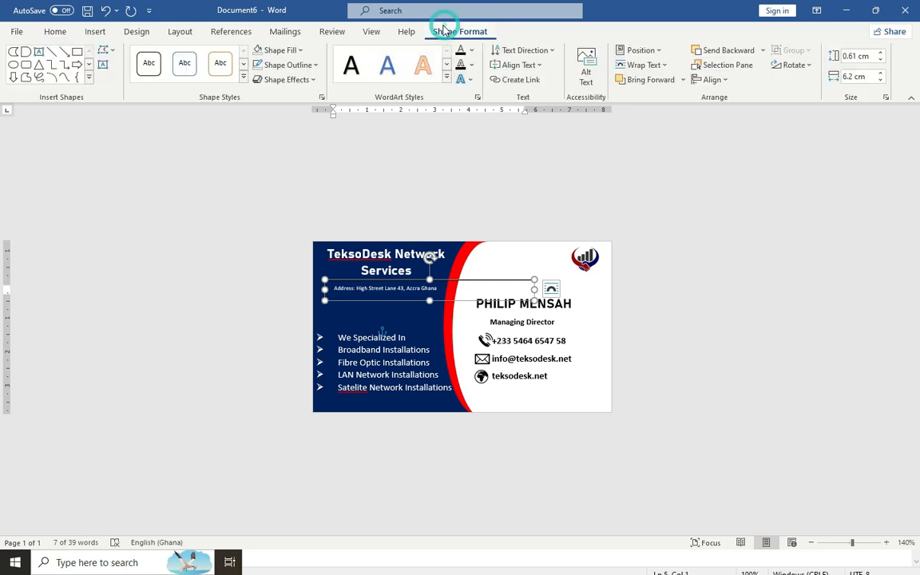
pyautogui.click(304, 65)
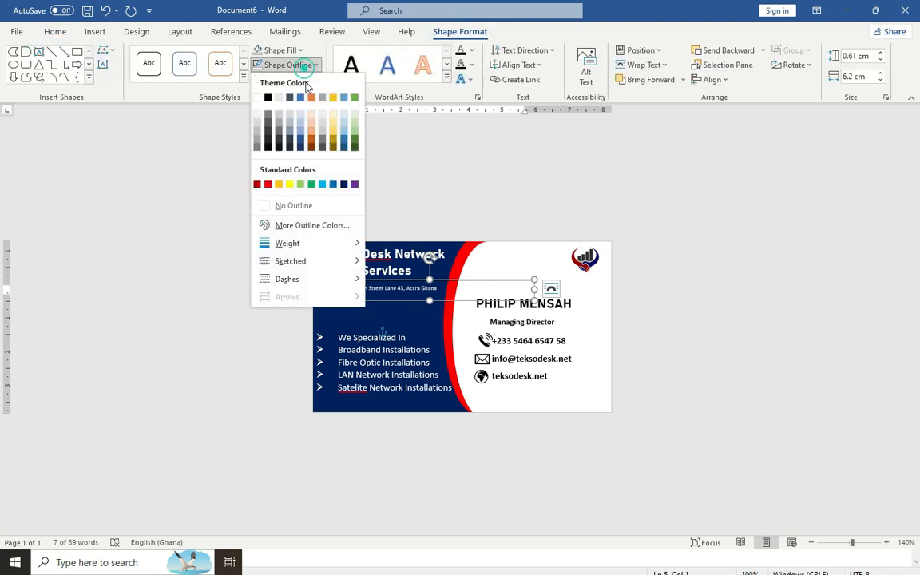
pyautogui.click(282, 206)
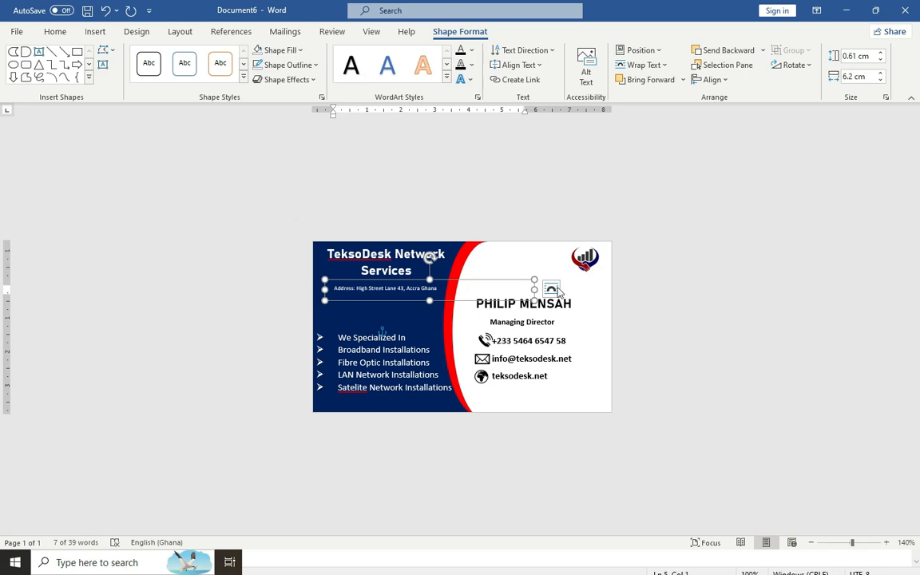
pyautogui.click(690, 425)
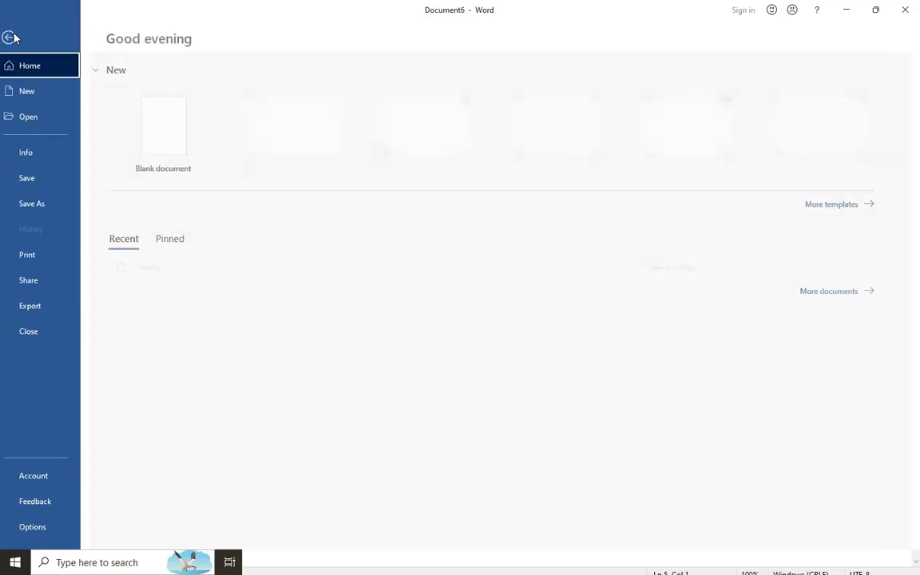
# Export the card as a PDF named 'business card', saving it with PDF as the file type
pyautogui.click(16, 32)
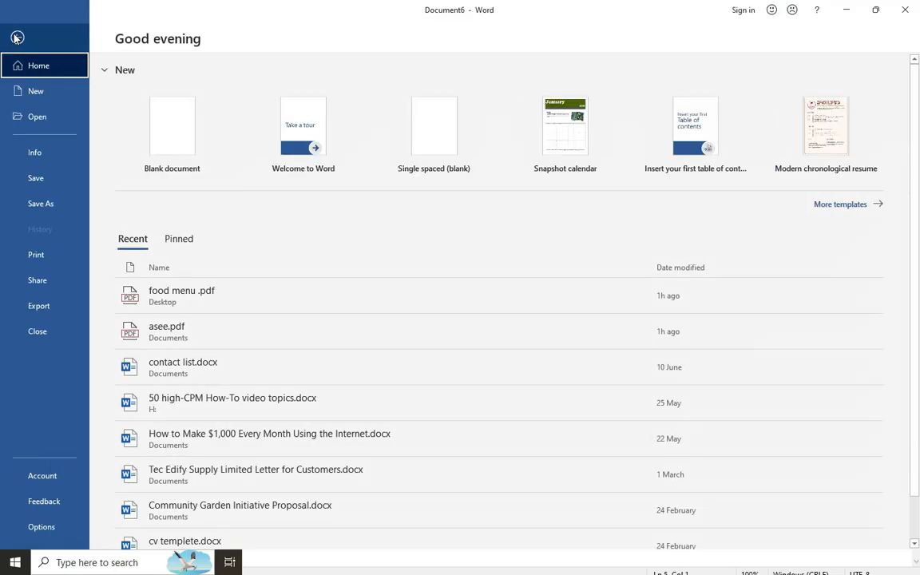
pyautogui.click(33, 206)
pyautogui.click(151, 215)
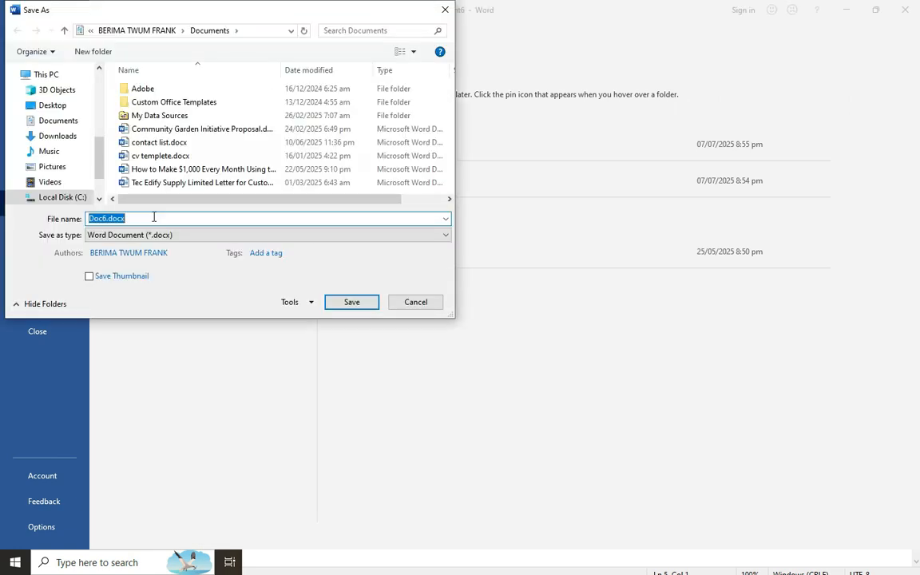
pyautogui.write('business card')
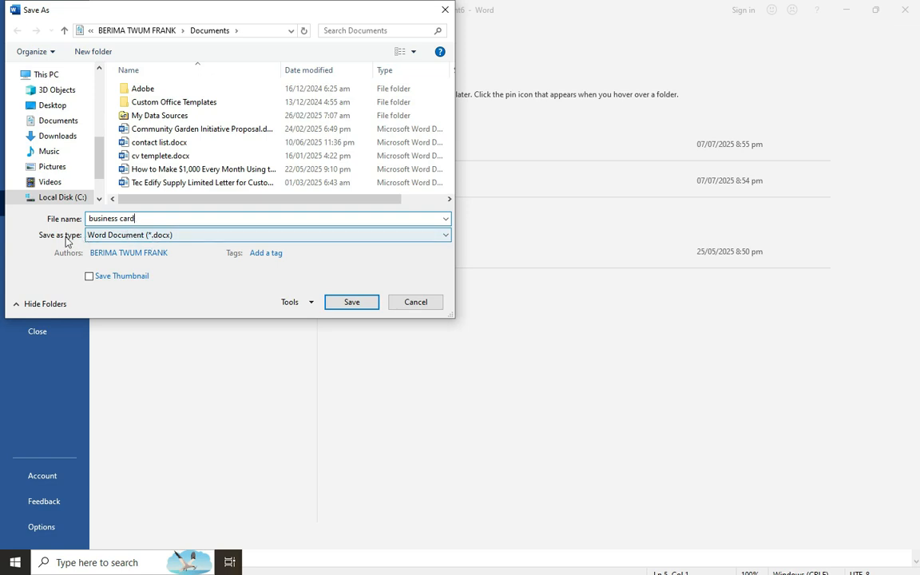
pyautogui.click(112, 235)
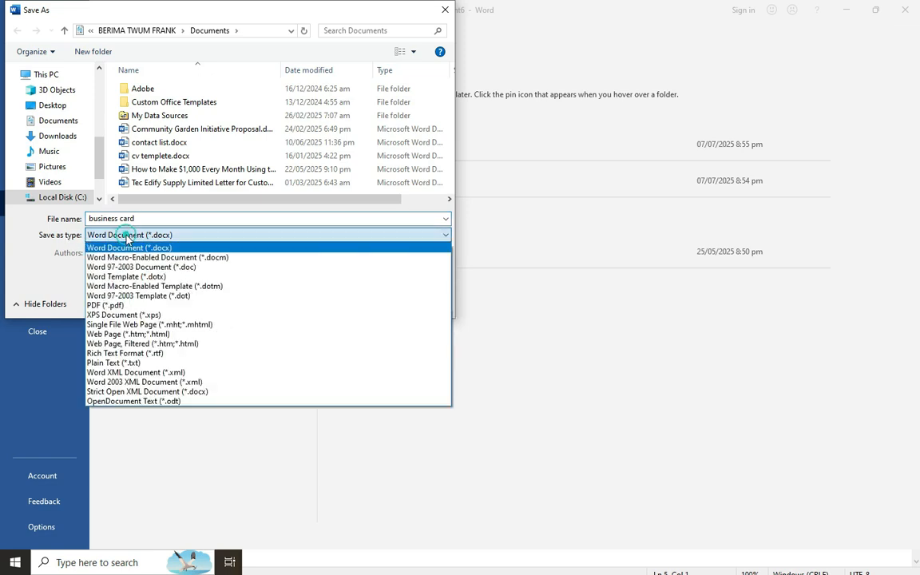
pyautogui.click(106, 305)
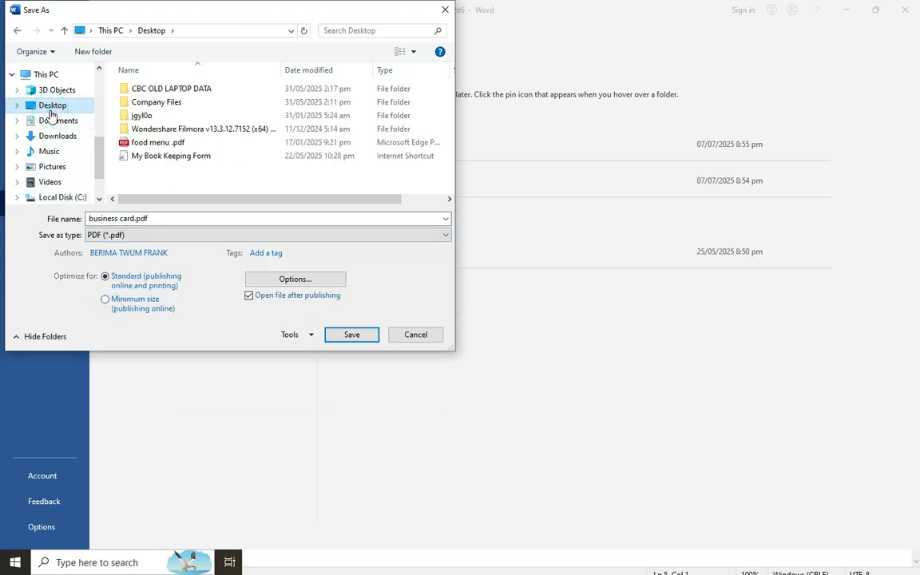
pyautogui.click(350, 336)
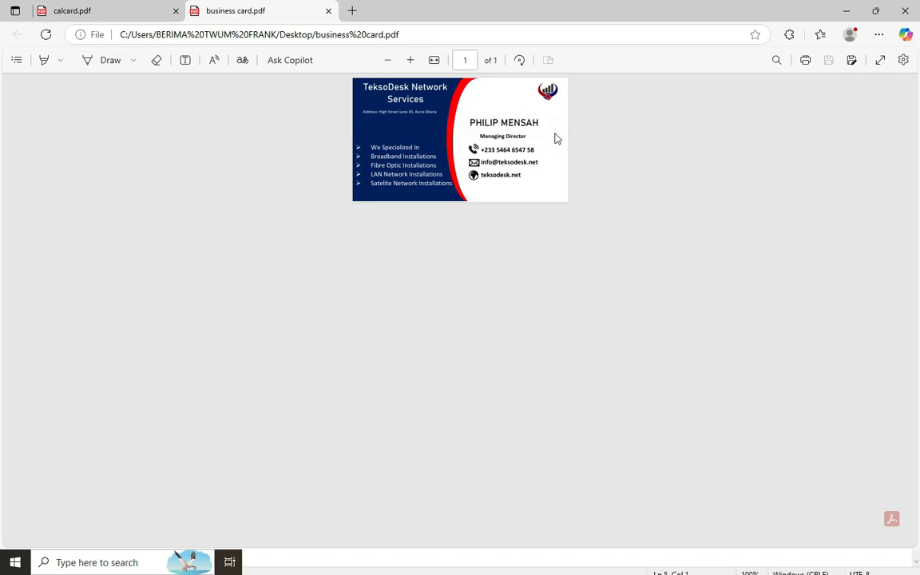
# Minimize the Edge window showing the PDF to return to Word
pyautogui.click(849, 13)
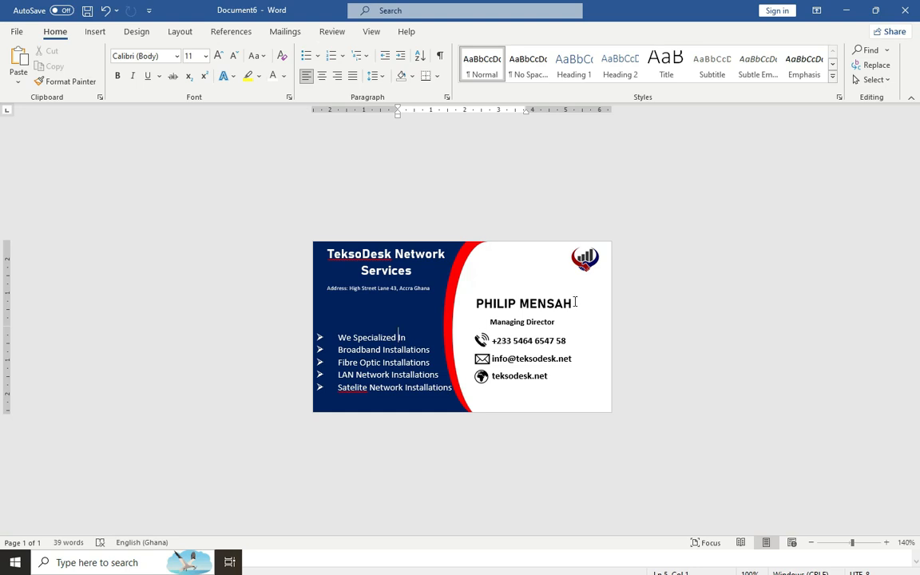
# Save the card to the Documents folder, starting the file name with 'My'
pyautogui.click(29, 34)
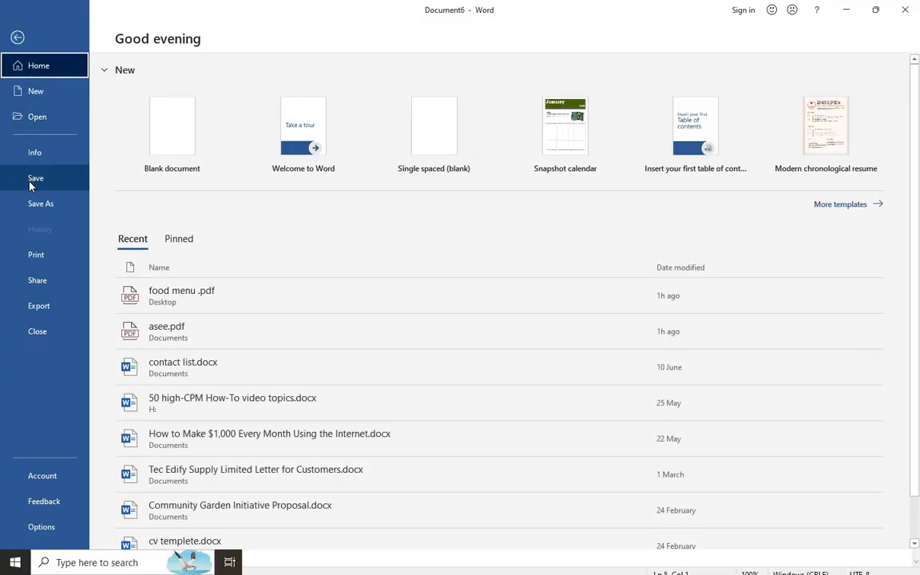
pyautogui.click(29, 178)
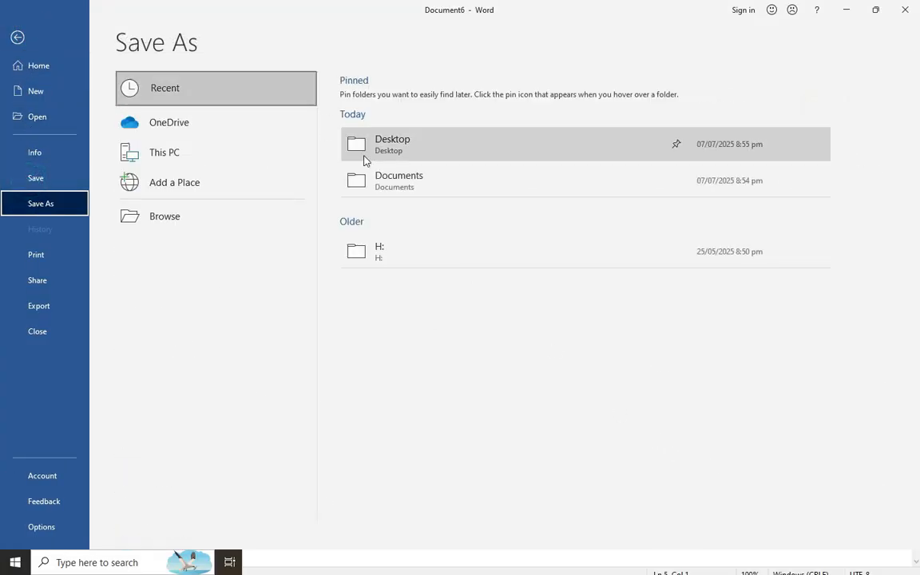
pyautogui.click(361, 180)
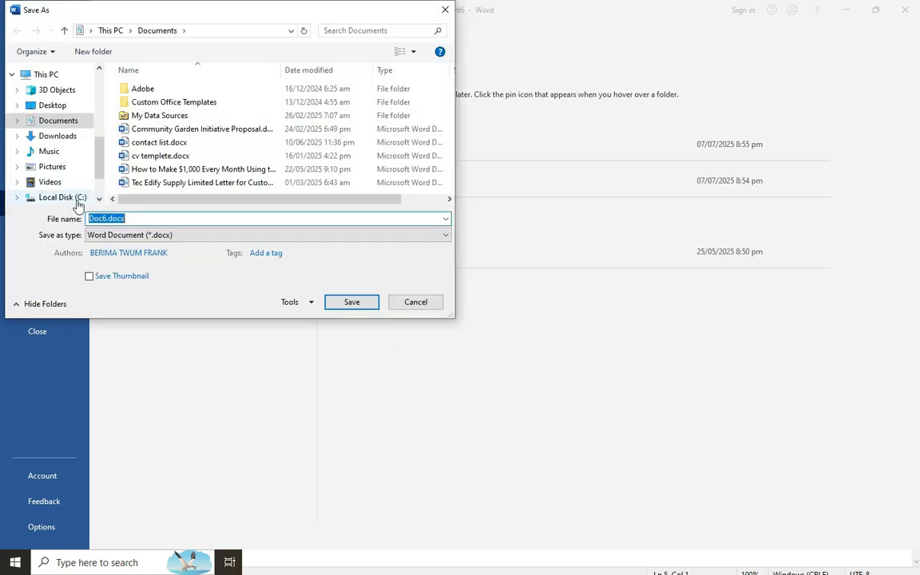
pyautogui.write('My')
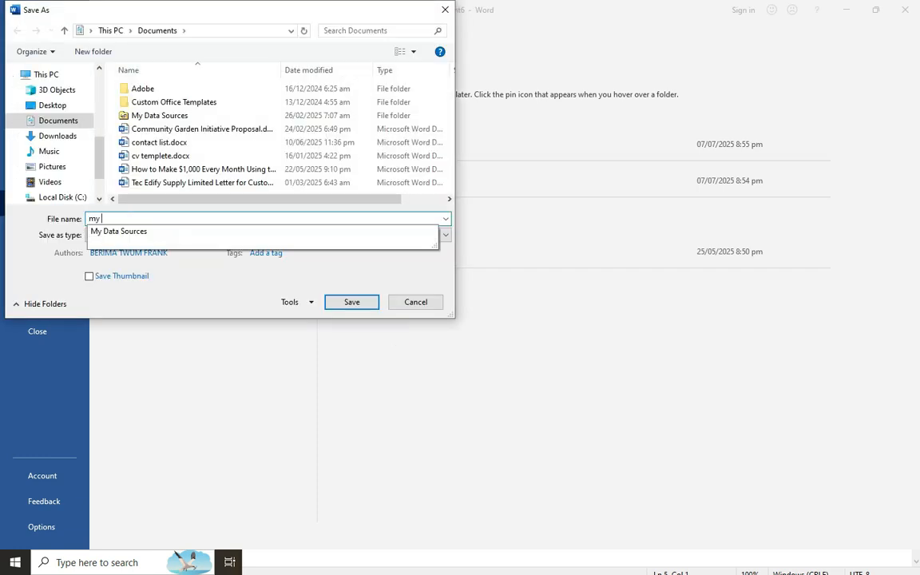